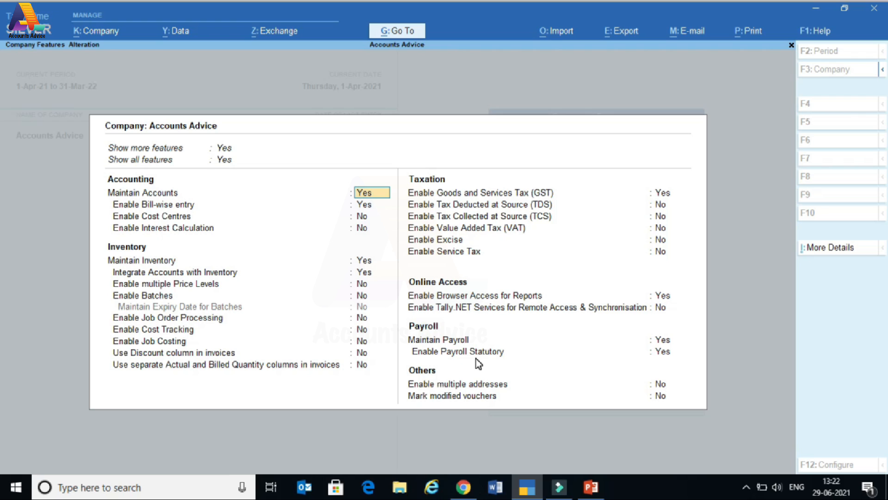
# Close the company features screen without saving
pyautogui.press('Escape')
pyautogui.press('Escape')
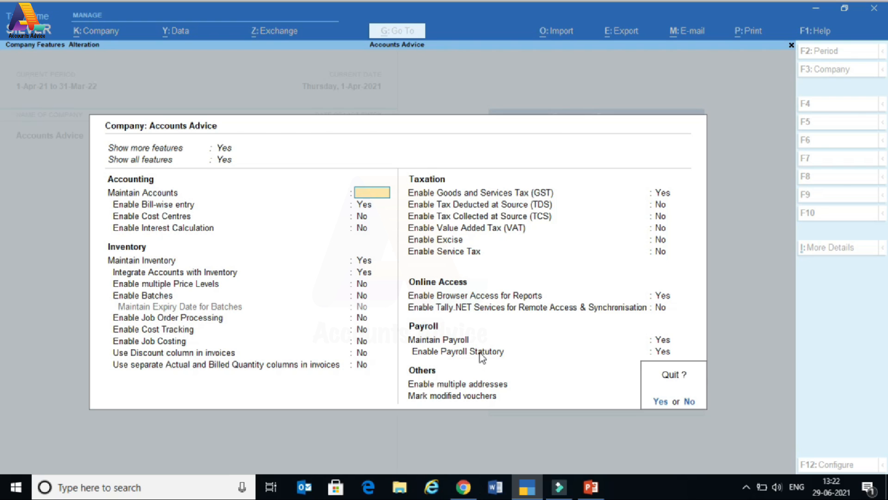
pyautogui.press('y')
# Start a new pay head under the payroll masters and name it Profesional Tax
pyautogui.press('Return')
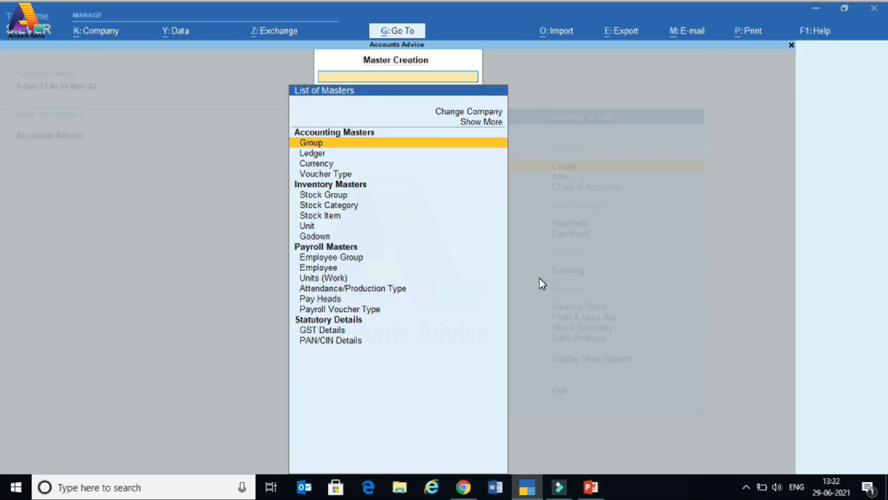
pyautogui.press('Down')
pyautogui.press('Down')
pyautogui.press('Down')
pyautogui.press('Down')
pyautogui.press('Down')
pyautogui.press('Down')
pyautogui.press('Down')
pyautogui.press('Down')
pyautogui.press('Down')
pyautogui.press('Down')
pyautogui.press('Down')
pyautogui.press('Down')
pyautogui.press('Down')
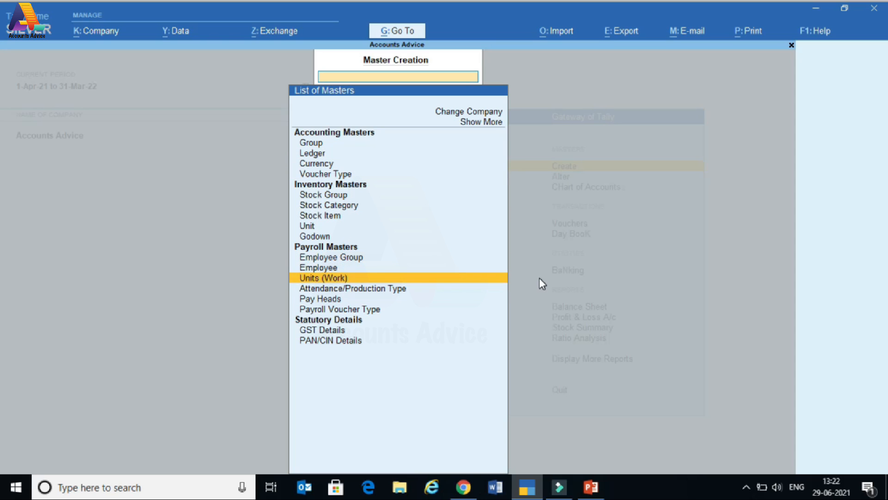
pyautogui.press('Return')
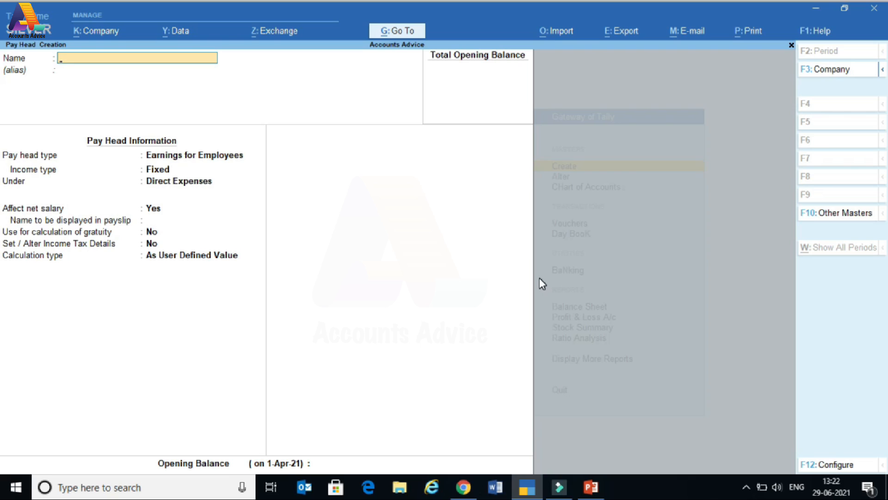
pyautogui.write('Profesional Tax')
pyautogui.press('Return')
pyautogui.press('Return')
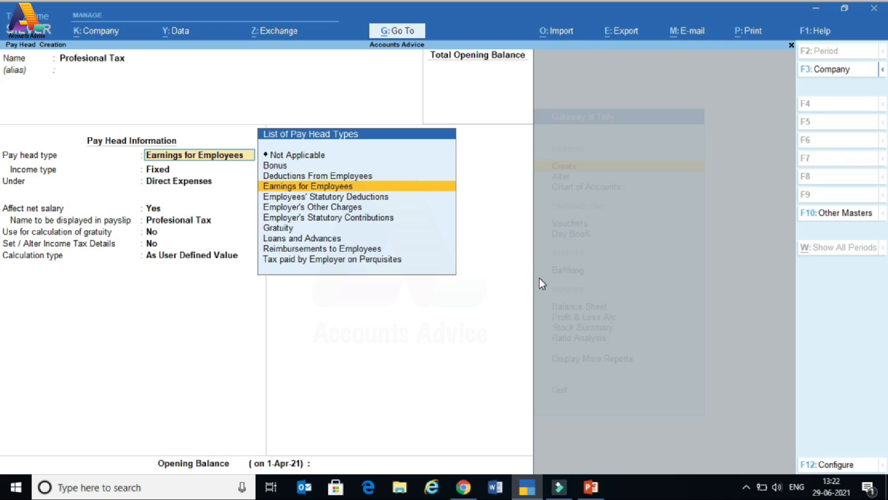
# Set the pay head type to Employees' Statutory Deductions and the statutory pay type to Professional Tax
pyautogui.press('Down')
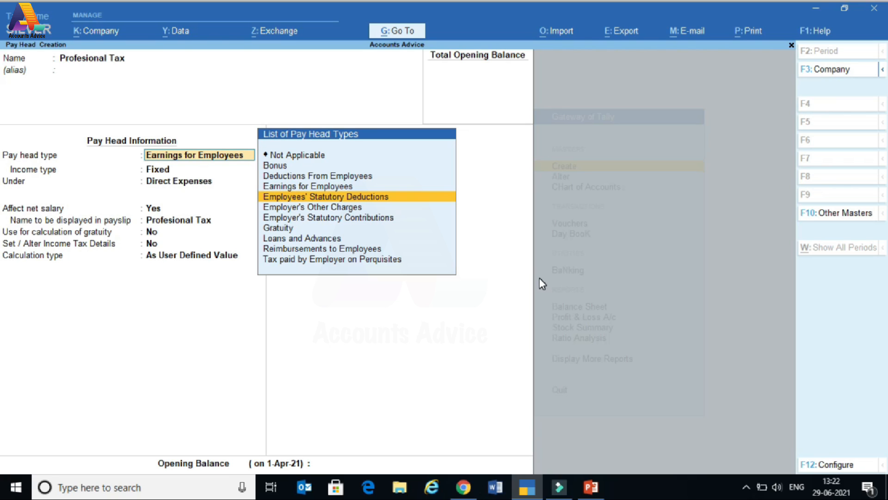
pyautogui.press('Return')
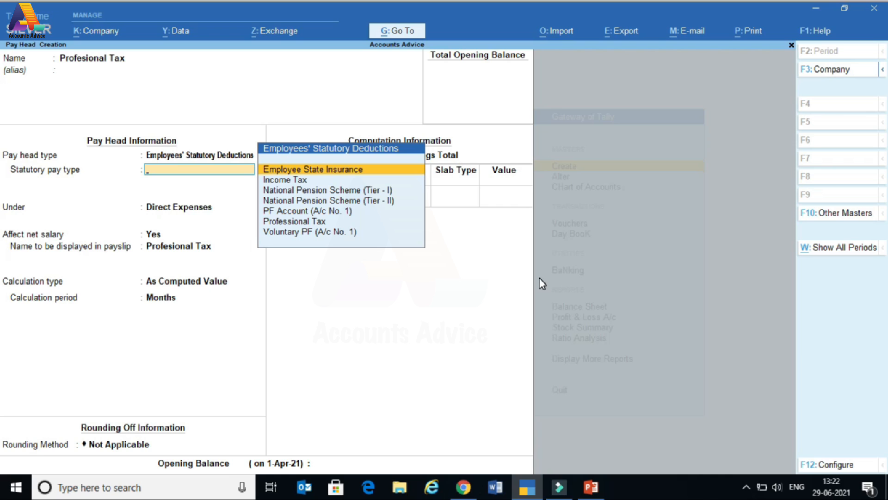
pyautogui.press('Down')
pyautogui.press('Down')
pyautogui.press('Down')
pyautogui.press('Down')
pyautogui.press('Down')
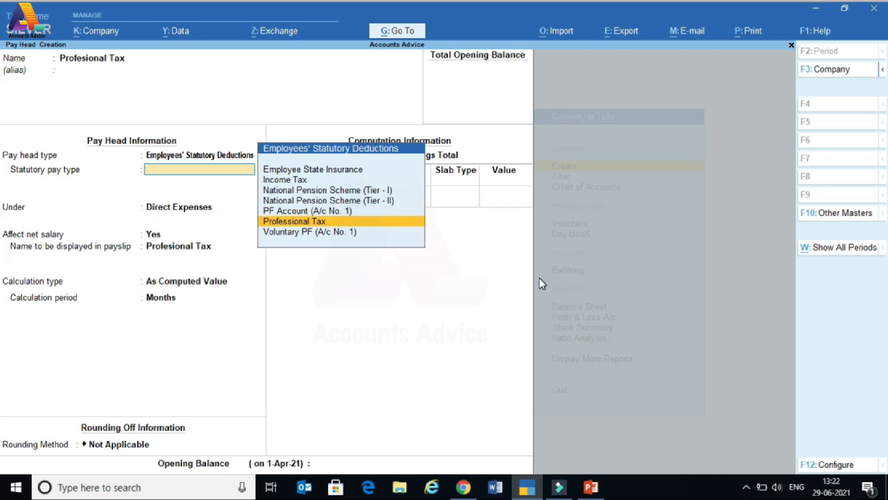
pyautogui.press('Return')
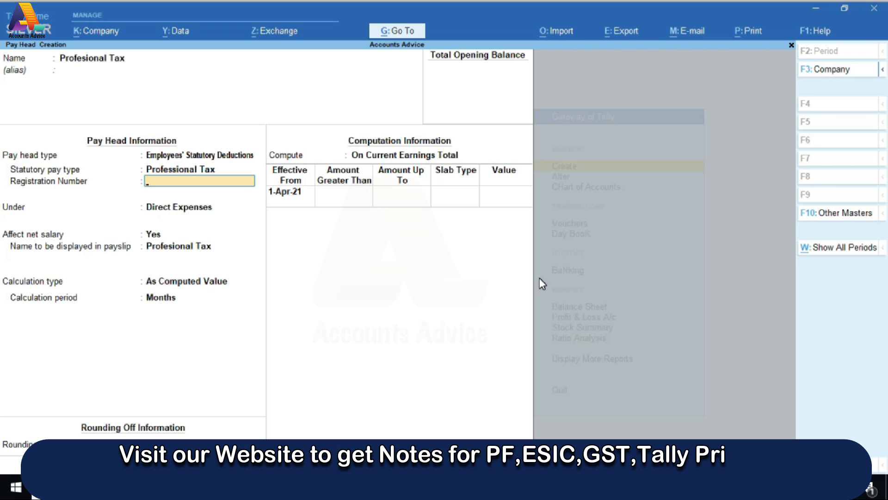
# Enter the professional tax registration number and place the pay head under Duties & Taxes
pyautogui.write('Pt')
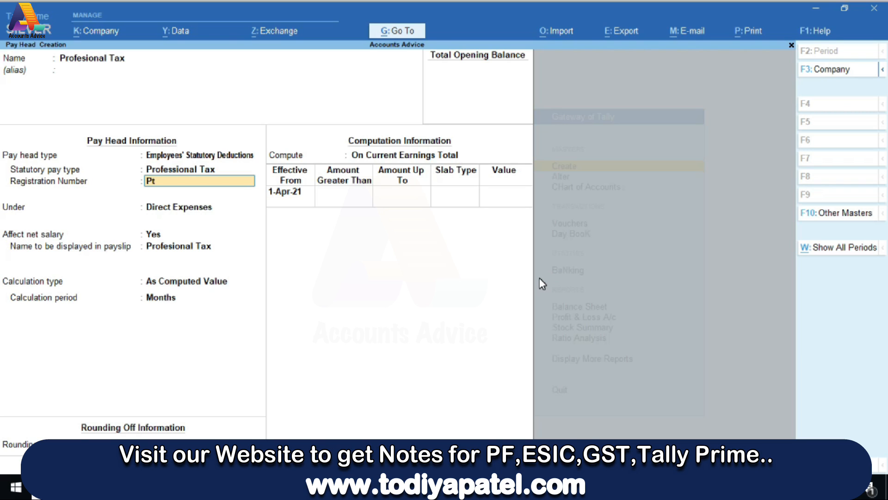
pyautogui.write('1234dp')
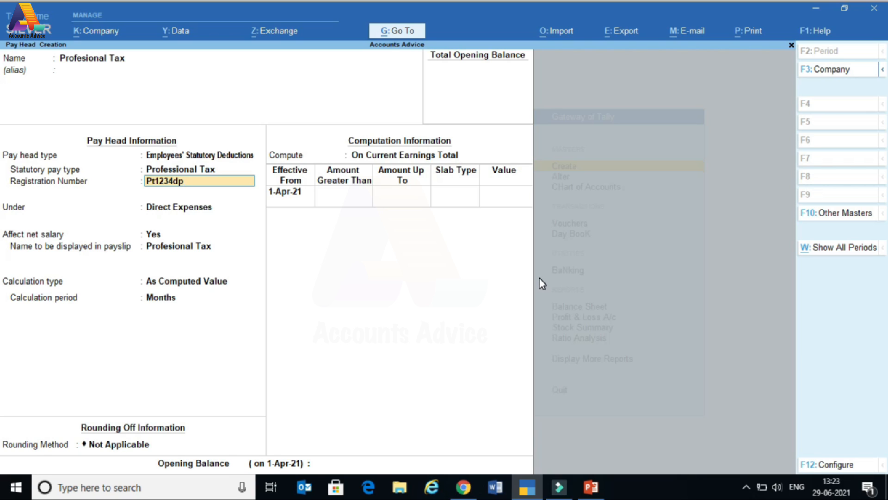
pyautogui.press('Return')
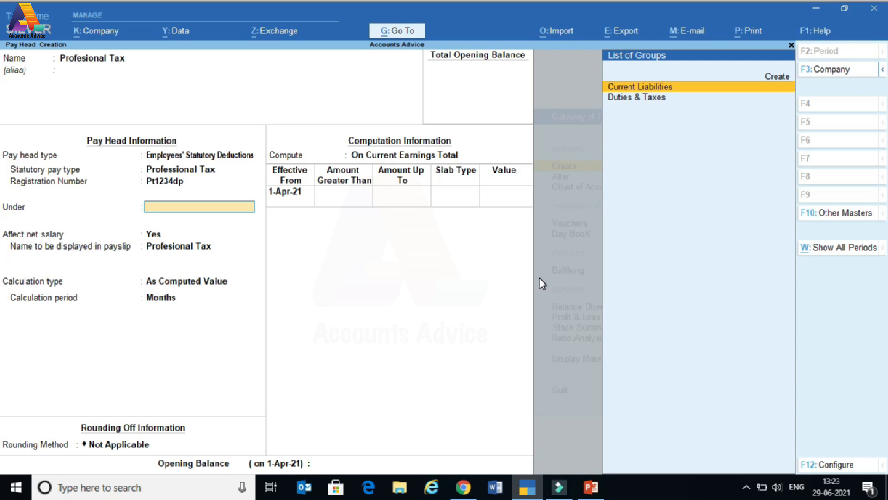
pyautogui.press('Down')
pyautogui.press('Return')
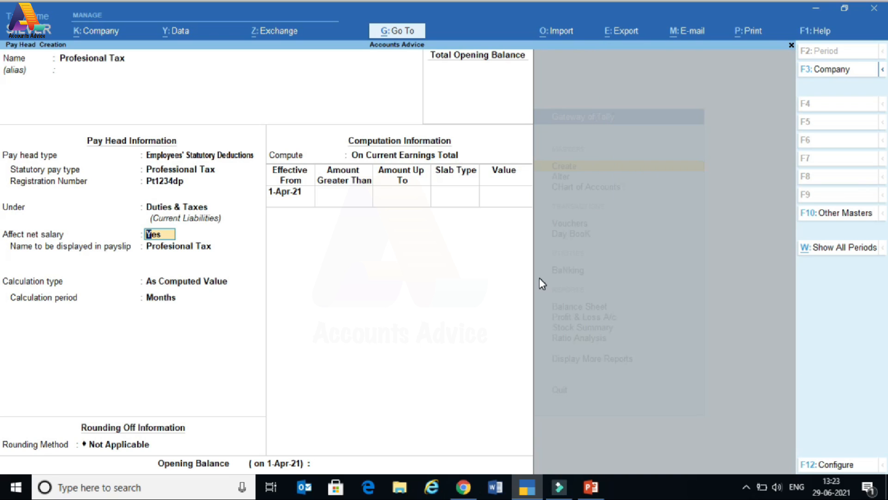
# Accept Yes for affecting net salary, the payslip name, As Computed Value as calculation type, and Months as calculation period
pyautogui.press('BackSpace')
pyautogui.press('Return')
pyautogui.press('Return')
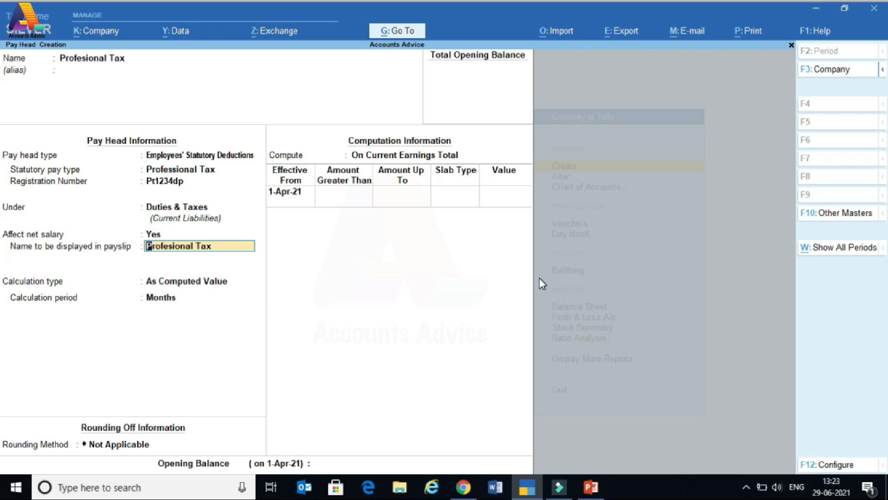
pyautogui.press('Return')
pyautogui.press('BackSpace')
pyautogui.press('Return')
pyautogui.press('BackSpace')
pyautogui.press('Return')
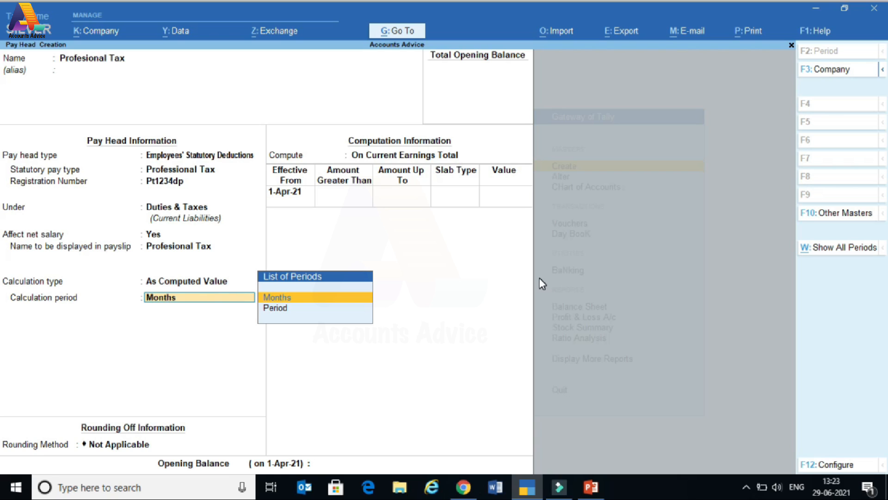
pyautogui.press('Return')
pyautogui.press('Return')
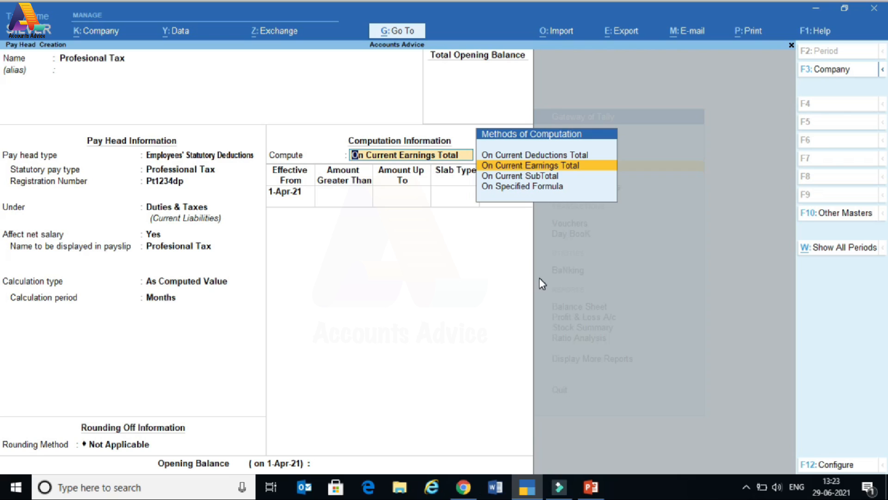
# Set the pay head to compute On Current Earnings Total
pyautogui.press('Down')
pyautogui.press('Down')
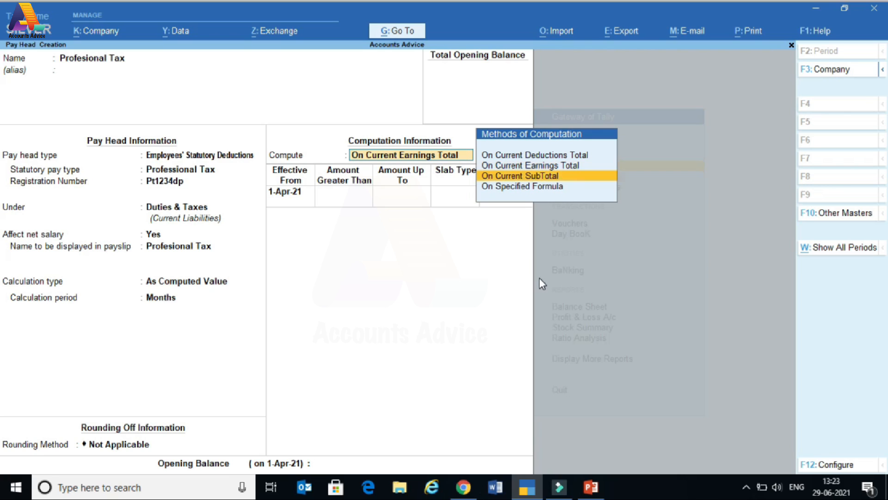
pyautogui.press('Up')
pyautogui.press('Up')
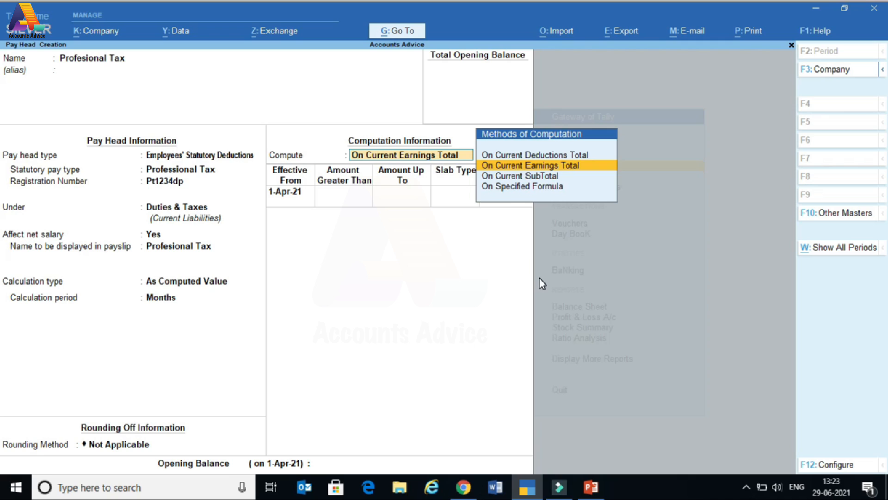
pyautogui.press('Return')
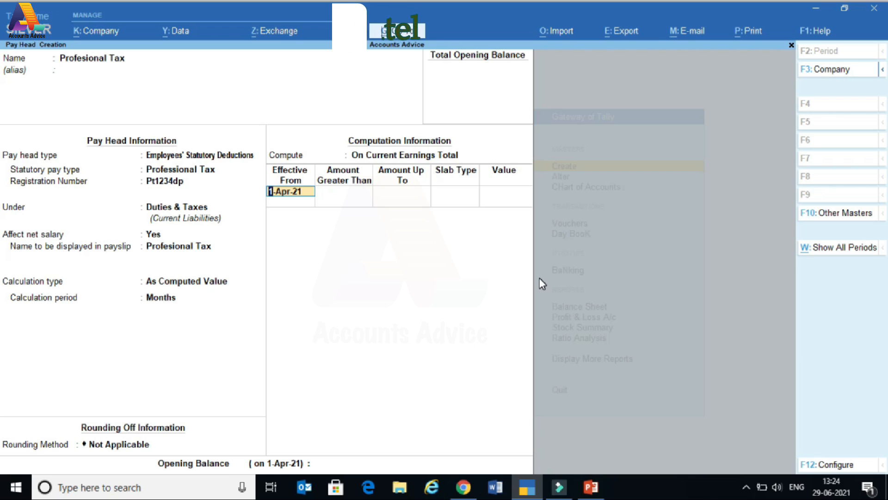
# Add the first slab effective from 1-Apr-21, for amounts up to 7,500, with slab type Value and value 0
pyautogui.press('Return')
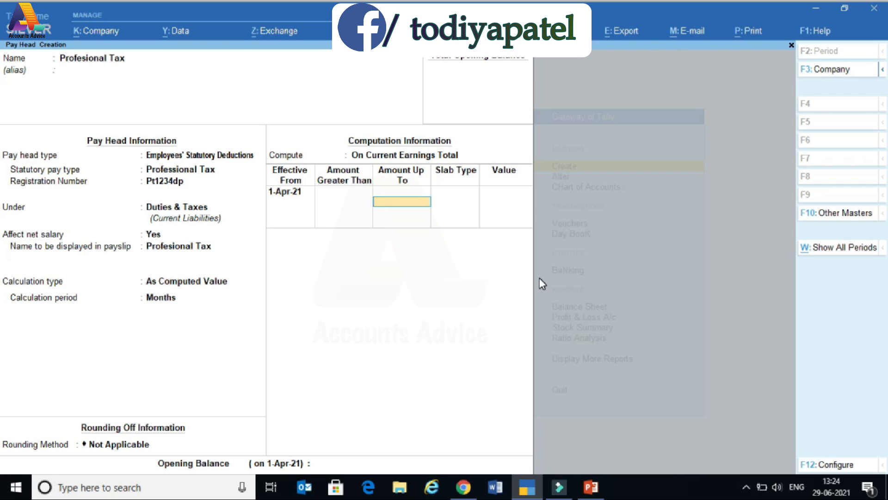
pyautogui.write('7500')
pyautogui.press('Return')
pyautogui.press('Down')
pyautogui.press('Return')
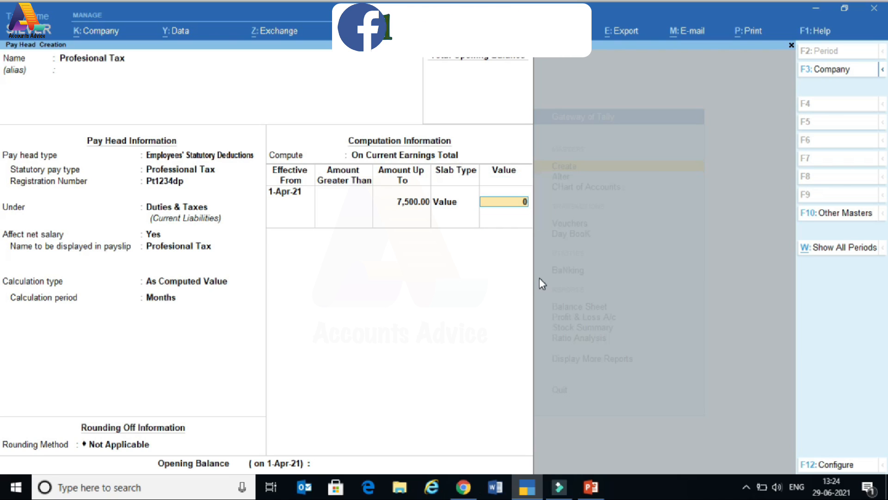
pyautogui.press('Return')
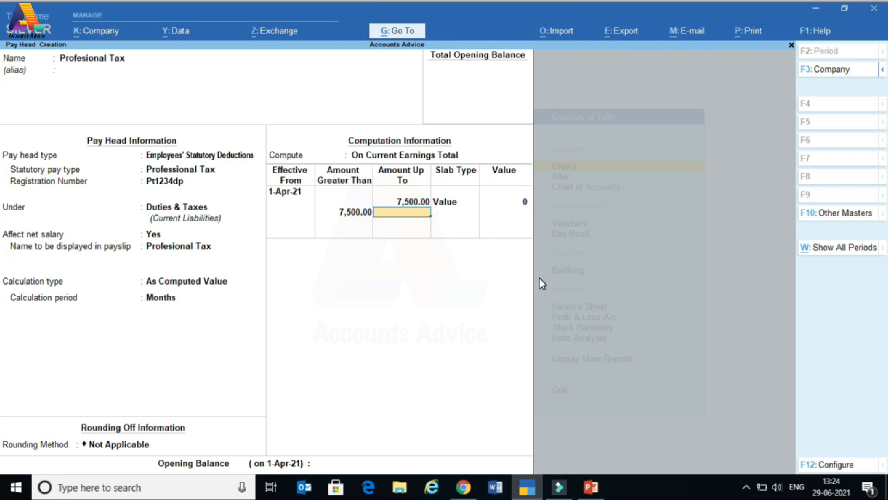
# Add a second slab from 7,500 up to 10,000 with slab type Value and value 175
pyautogui.write('10000')
pyautogui.press('Return')
pyautogui.press('Down')
pyautogui.press('Return')
pyautogui.write('17')
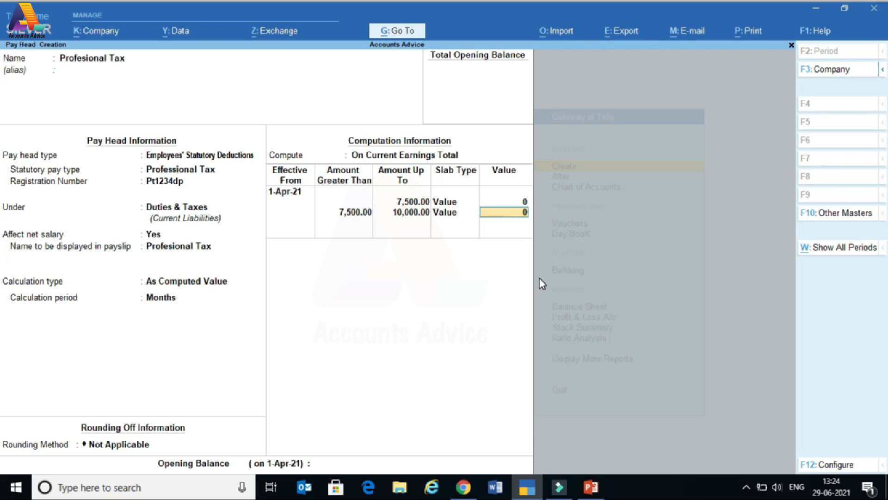
pyautogui.write('5')
pyautogui.press('Return')
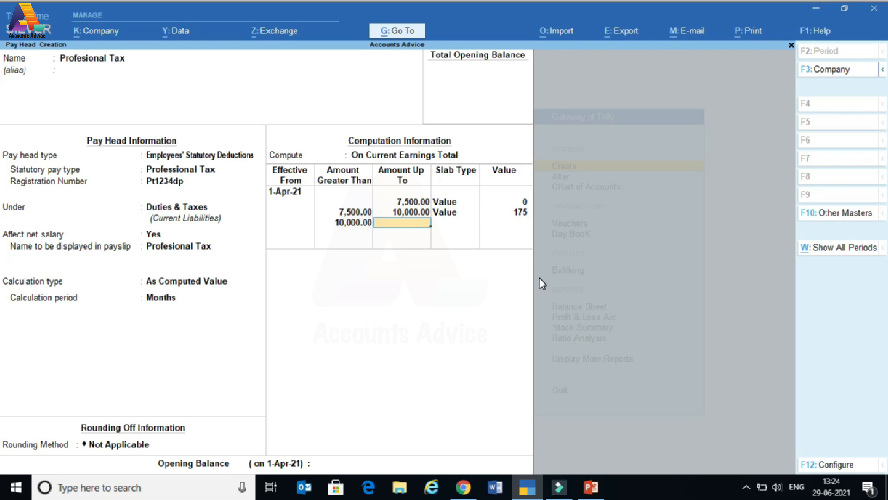
# Add a final slab for amounts above 10,000 with slab type Value and value 200, and save the pay head
pyautogui.press('Return')
pyautogui.press('Down')
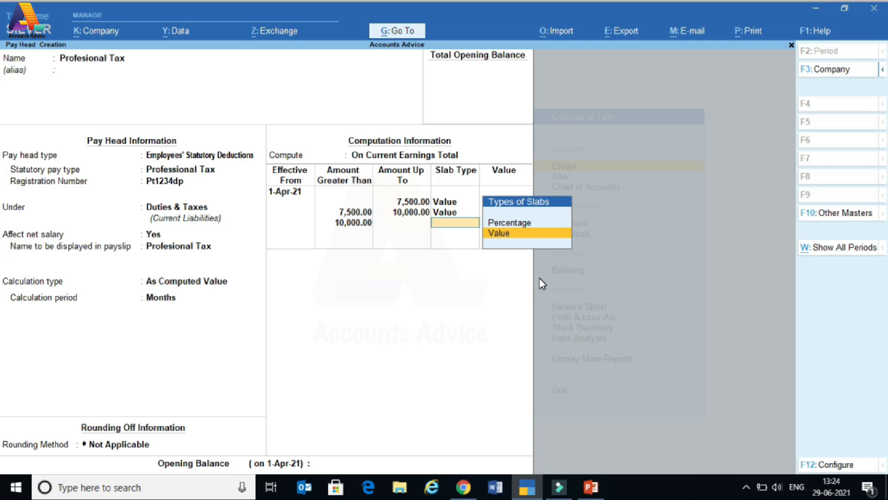
pyautogui.press('Return')
pyautogui.write('200')
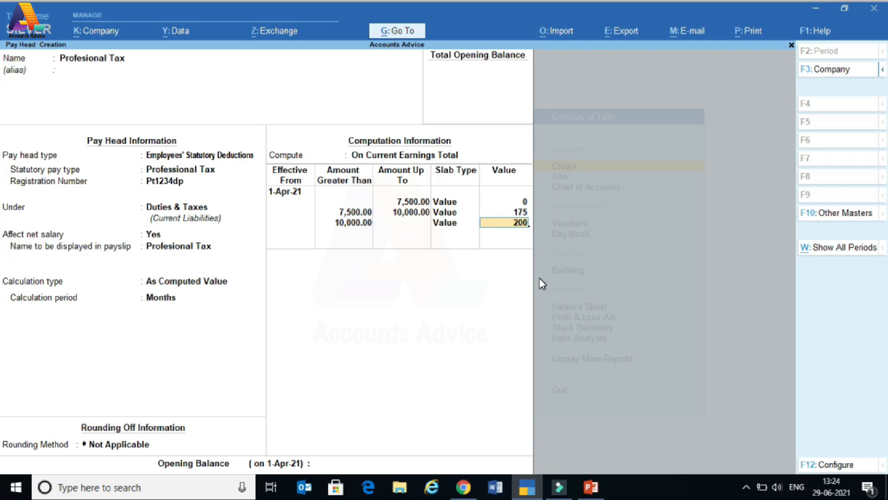
pyautogui.press('Return')
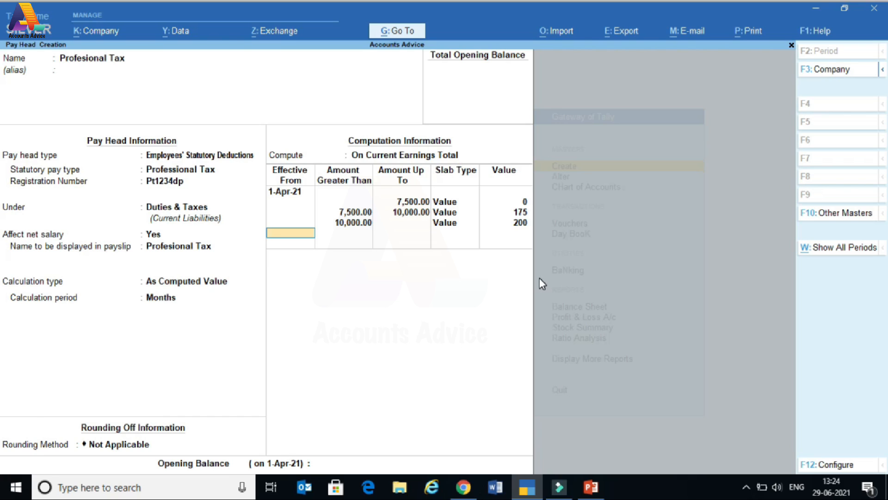
pyautogui.press('Return')
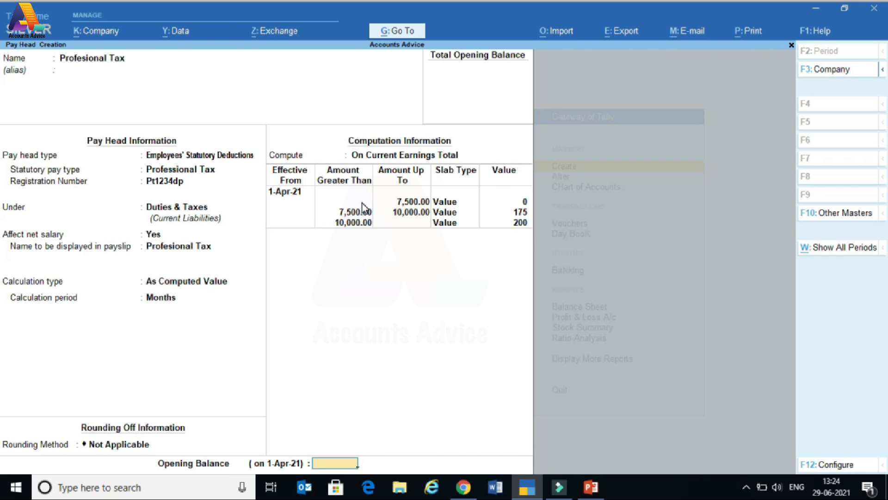
pyautogui.press('Return')
pyautogui.press('Return')
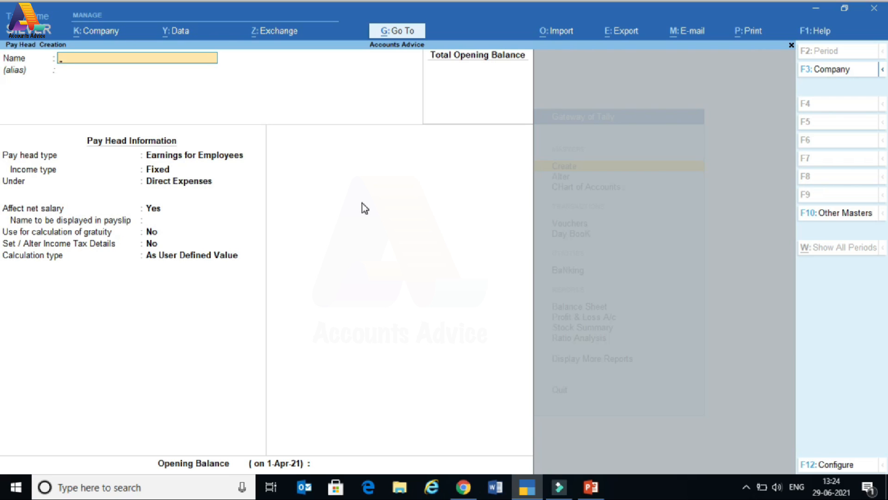
# Leave pay head creation and return to the Gateway of Tally
pyautogui.press('Escape')
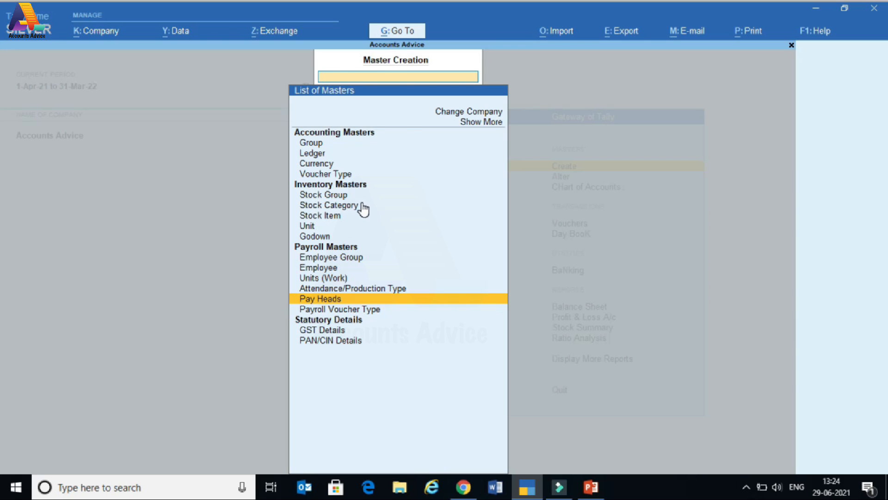
pyautogui.press('Escape')
pyautogui.press('Down')
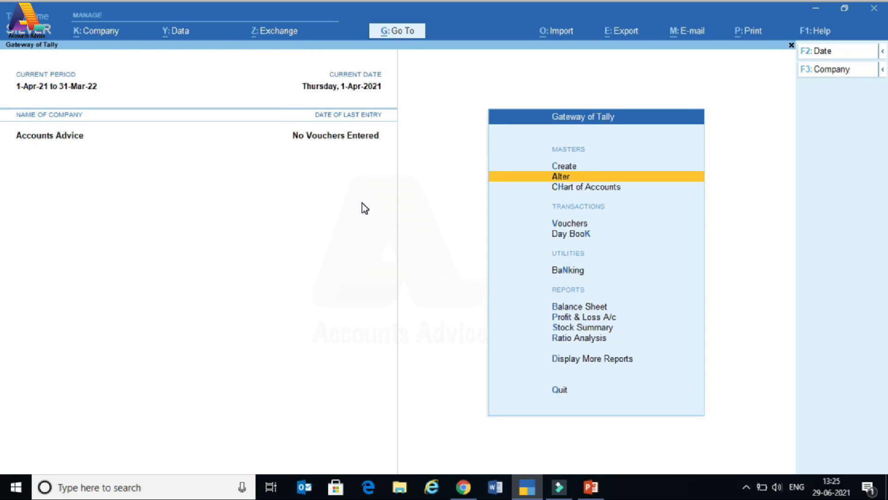
pyautogui.press('Return')
pyautogui.press('Down')
pyautogui.press('Down')
pyautogui.press('Down')
pyautogui.press('Down')
pyautogui.press('Down')
pyautogui.press('Down')
pyautogui.press('Down')
pyautogui.press('Down')
pyautogui.press('Down')
pyautogui.press('Down')
pyautogui.press('Down')
pyautogui.press('Down')
pyautogui.press('Down')
pyautogui.press('Down')
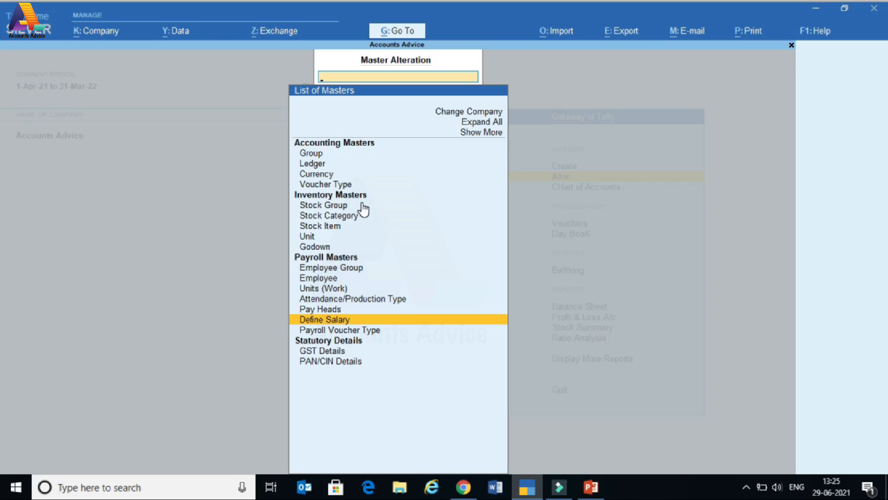
pyautogui.press('Escape')
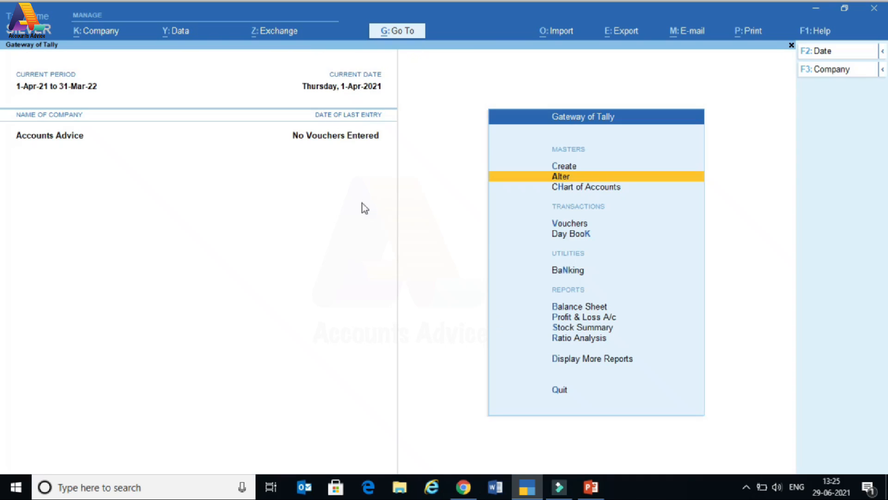
# Open the Define Salary master for alteration to reach its list of groups and employees
pyautogui.press('Return')
pyautogui.press('Down')
pyautogui.press('Down')
pyautogui.press('Down')
pyautogui.press('Down')
pyautogui.press('Down')
pyautogui.press('Down')
pyautogui.press('Down')
pyautogui.press('Down')
pyautogui.press('Down')
pyautogui.press('Down')
pyautogui.press('Down')
pyautogui.press('Down')
pyautogui.press('Down')
pyautogui.press('Down')
pyautogui.press('Down')
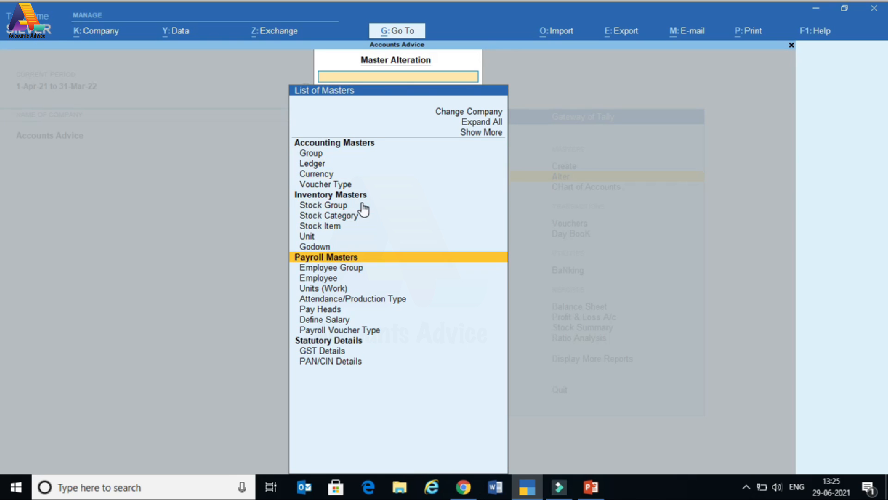
pyautogui.press('Return')
pyautogui.press('Escape')
pyautogui.press('Up')
pyautogui.press('Return')
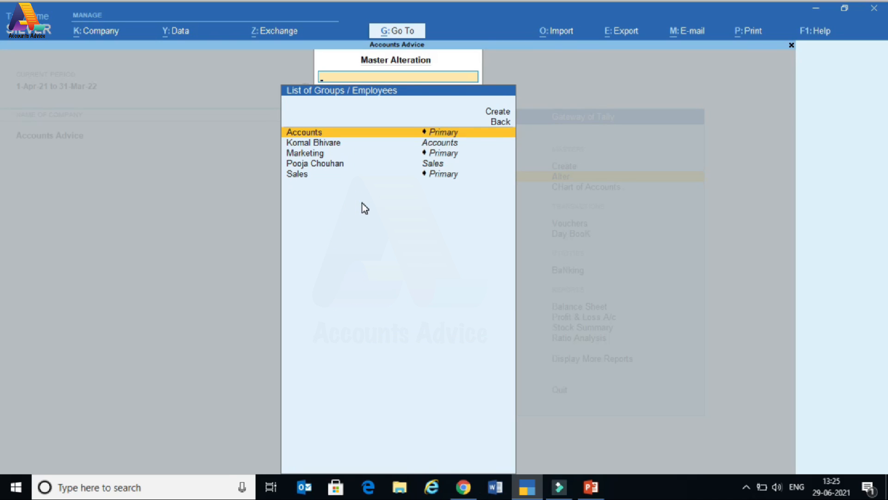
# Open the salary details of the employee in the Accounts group and add Basic at 12,000, effective from 1-Apr-21
pyautogui.press('Down')
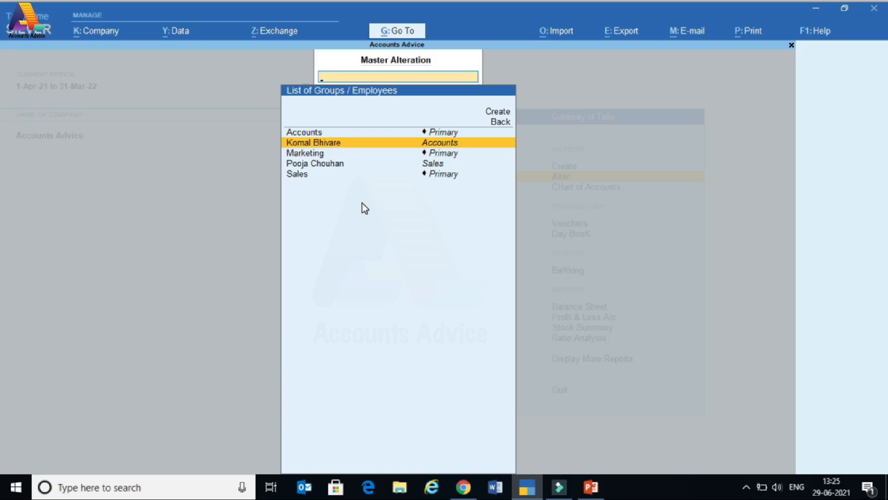
pyautogui.press('Return')
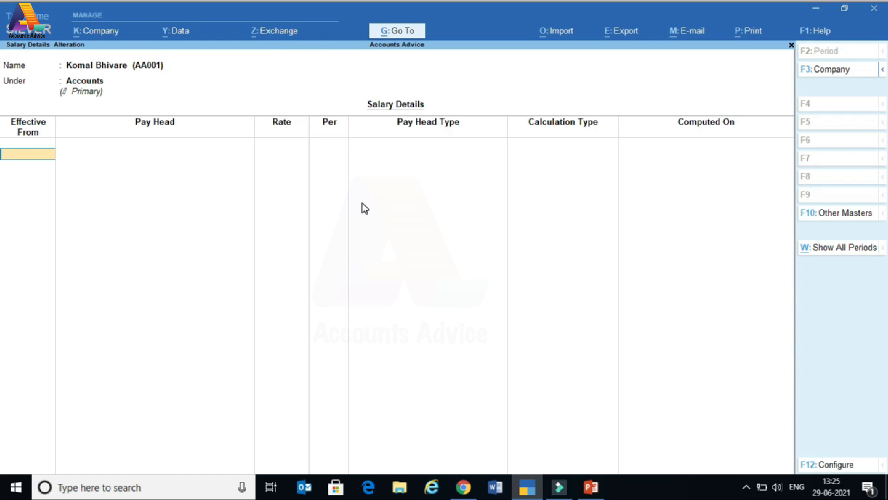
pyautogui.press('Return')
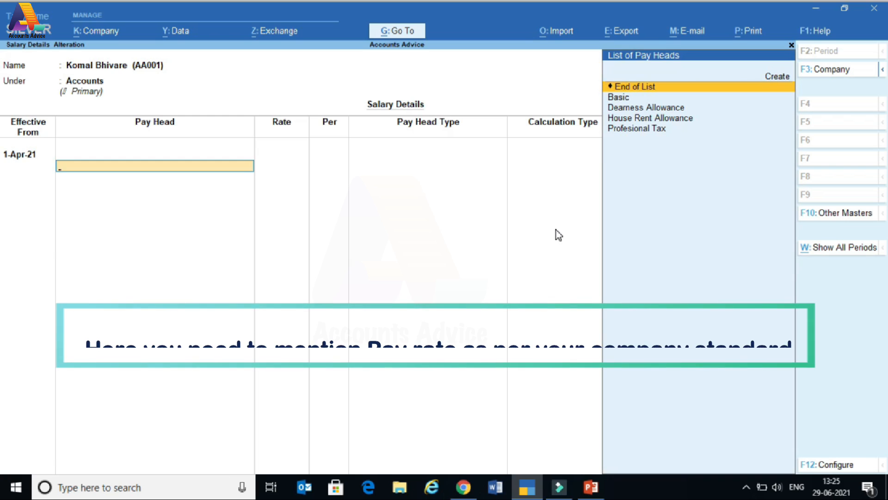
pyautogui.press('Down')
pyautogui.press('Return')
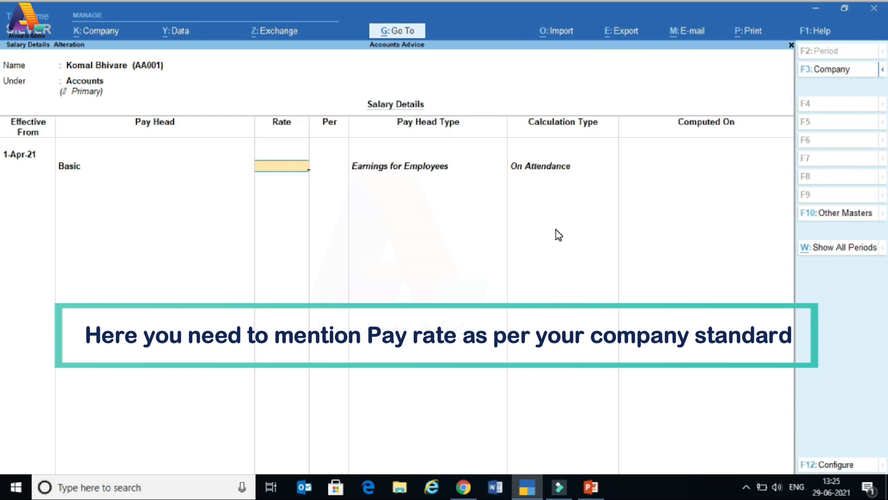
pyautogui.write('12000')
pyautogui.press('Return')
# Add Dearness Allowance at a rate of 4,000 and House Rent Allowance at 3,000 to the Accounts employee's salary details
pyautogui.press('Down')
pyautogui.press('Return')
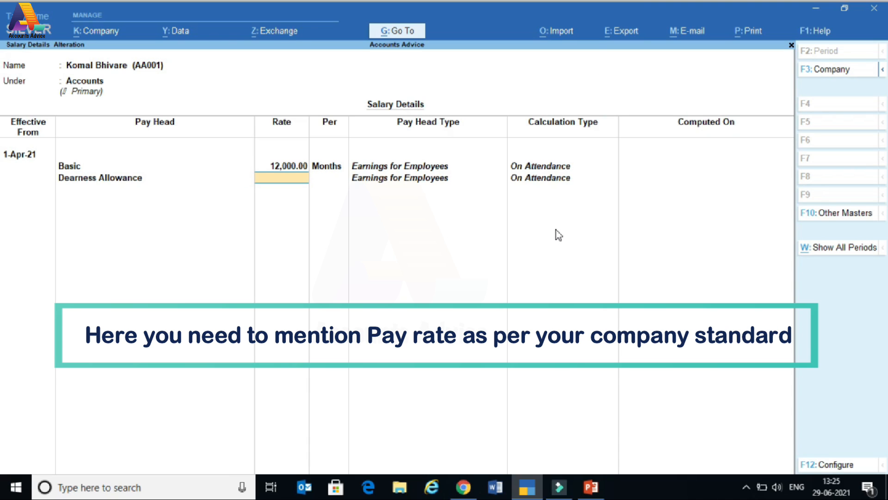
pyautogui.write('000')
pyautogui.press('Return')
pyautogui.press('Down')
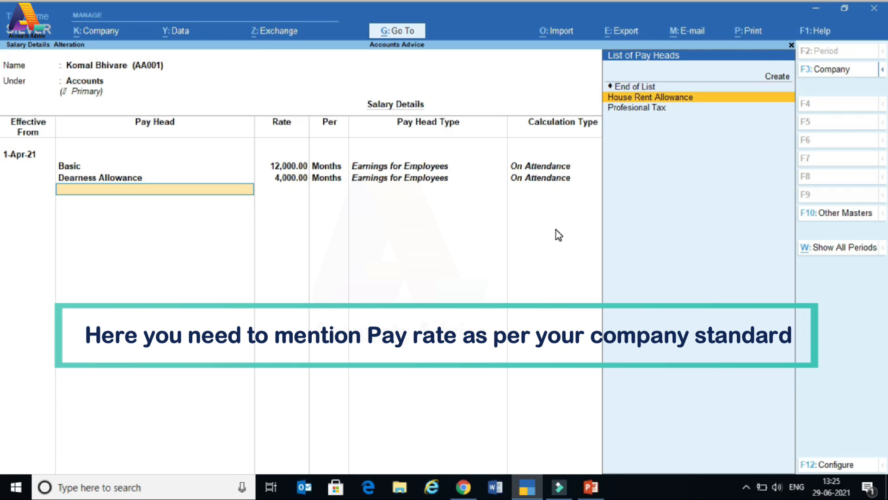
pyautogui.press('Return')
pyautogui.write('3000')
pyautogui.press('Return')
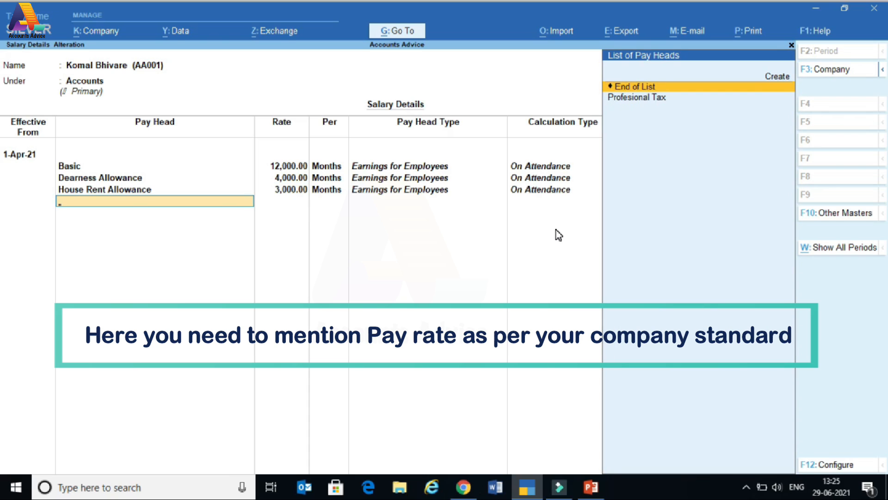
# Add the Profesional Tax pay head to the Accounts employee's salary details, end the list and save
pyautogui.press('Down')
pyautogui.press('Return')
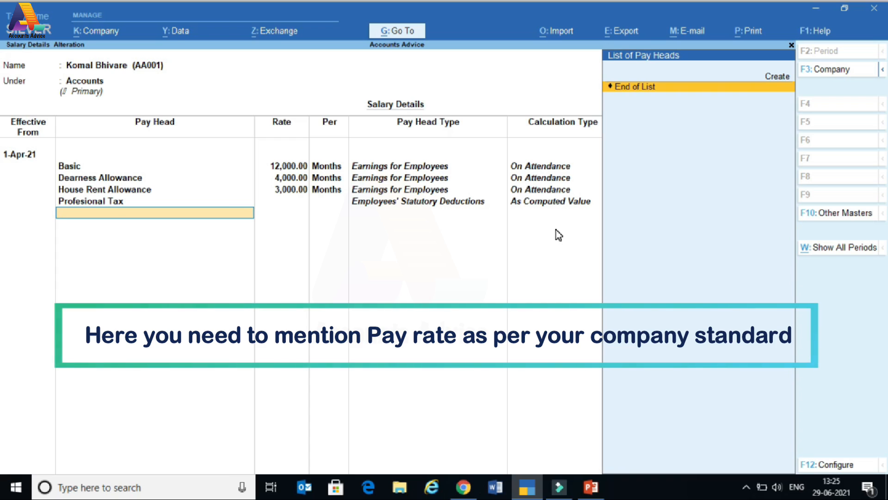
pyautogui.press('Return')
pyautogui.press('Return')
pyautogui.press('y')
# Open the salary details of the employee in the Sales group and add Basic at 3,500, effective from 1-Apr-21
pyautogui.press('Down')
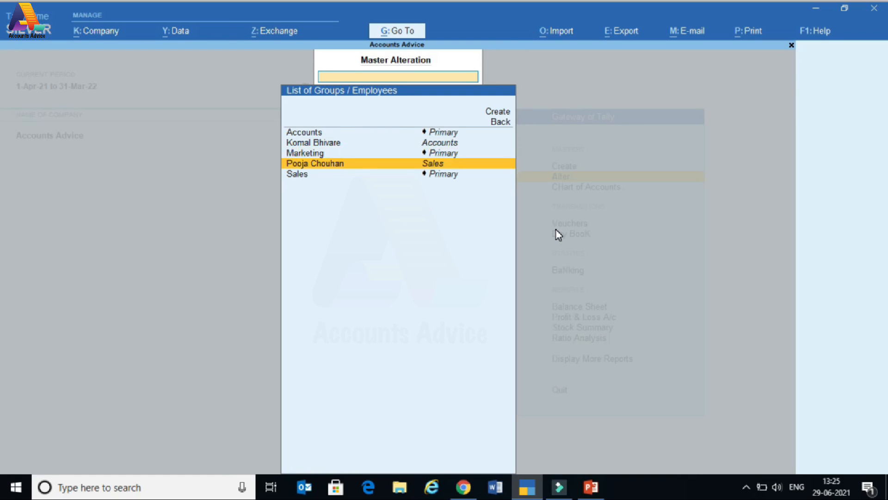
pyautogui.press('Return')
pyautogui.write('1')
pyautogui.press('Return')
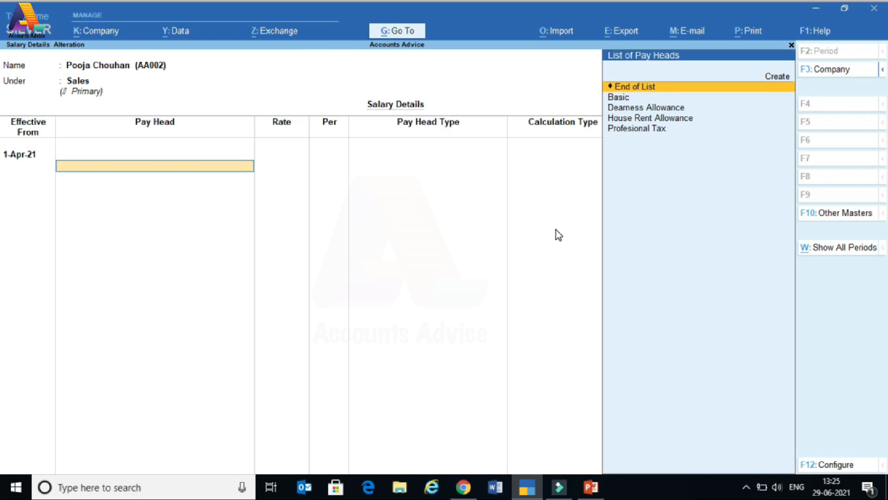
pyautogui.press('Down')
pyautogui.press('Return')
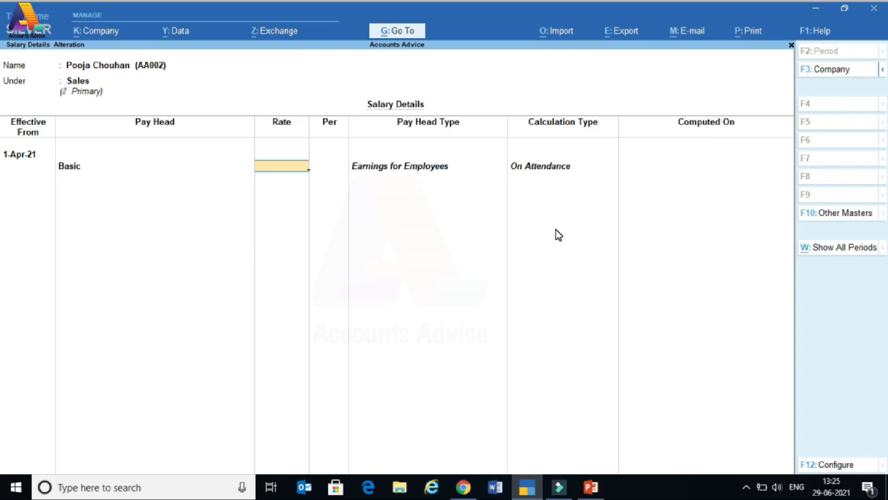
pyautogui.write('3500')
pyautogui.press('Return')
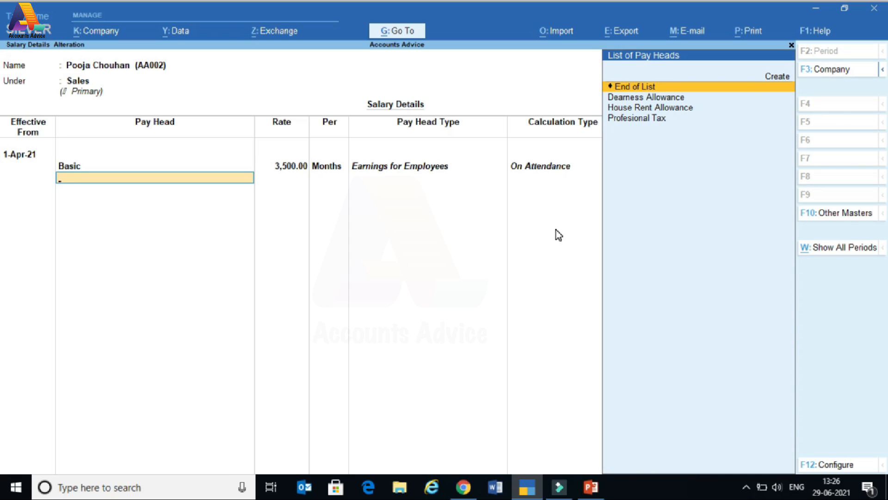
# Add Dearness Allowance at a rate of 2,000 and House Rent Allowance at 500 to the Sales employee's salary details
pyautogui.press('Down')
pyautogui.press('Return')
pyautogui.write('2')
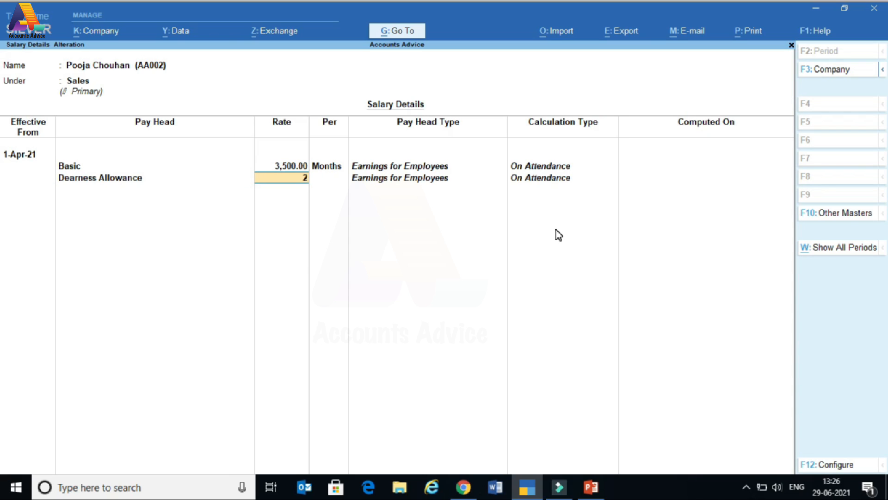
pyautogui.write(',000')
pyautogui.press('Return')
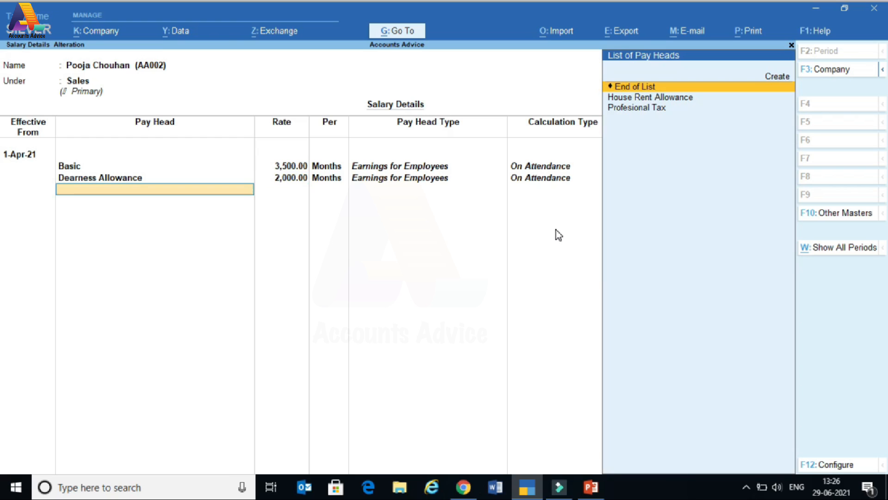
pyautogui.press('Down')
pyautogui.press('Return')
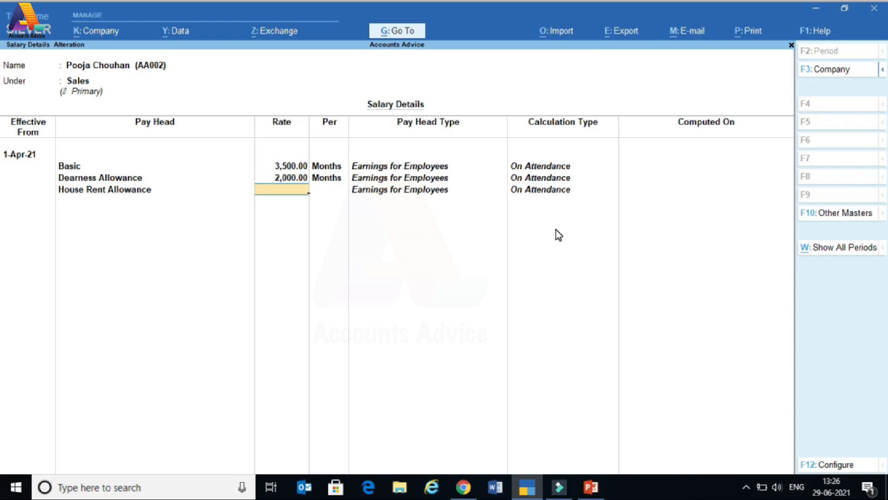
pyautogui.write('500')
pyautogui.press('Return')
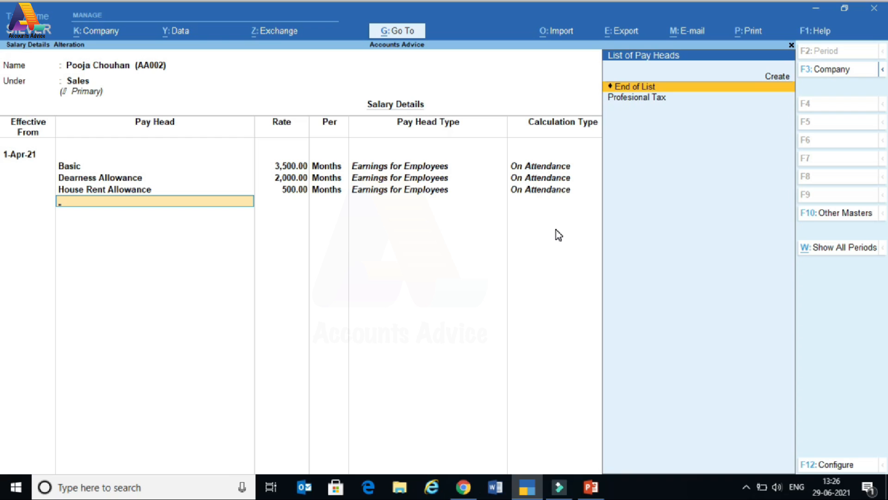
# Include the Profesional Tax pay head in the Sales employee's salary details and save the definition
pyautogui.press('Down')
pyautogui.press('Return')
pyautogui.press('Return')
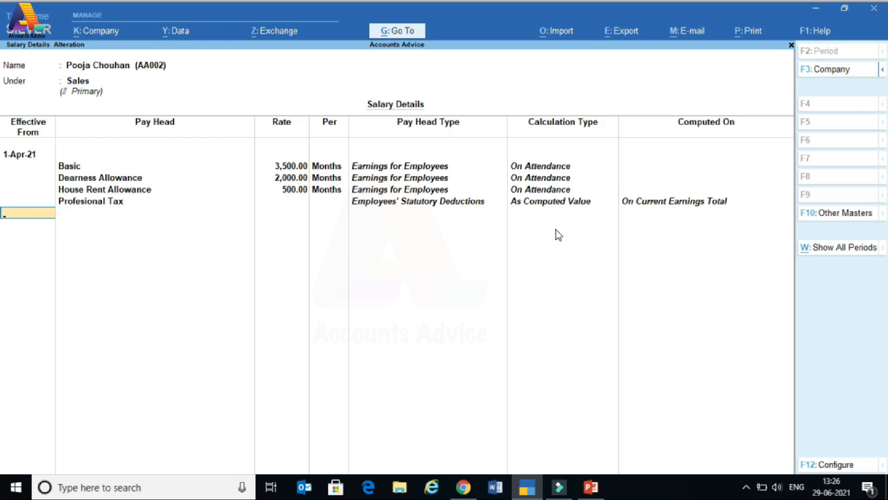
pyautogui.press('Return')
pyautogui.press('Return')
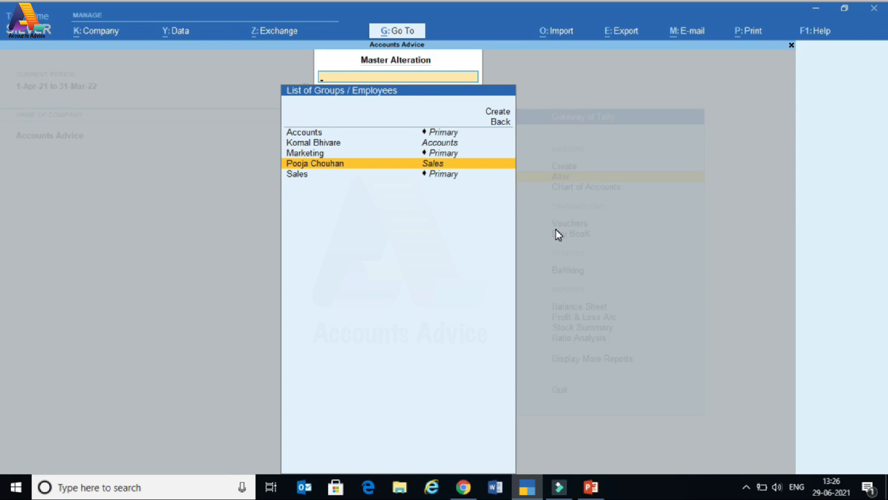
# Review the saved salary details of the Accounts employee and of the Sales employee
pyautogui.press('Up')
pyautogui.press('Up')
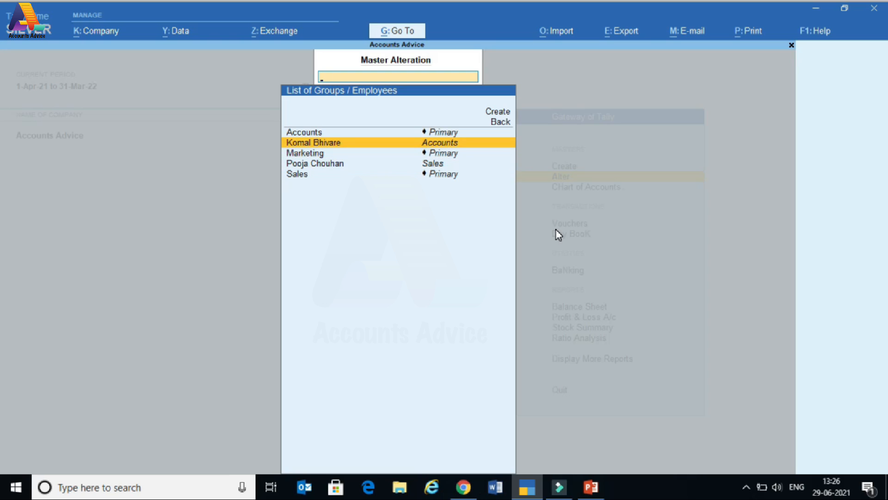
pyautogui.press('Return')
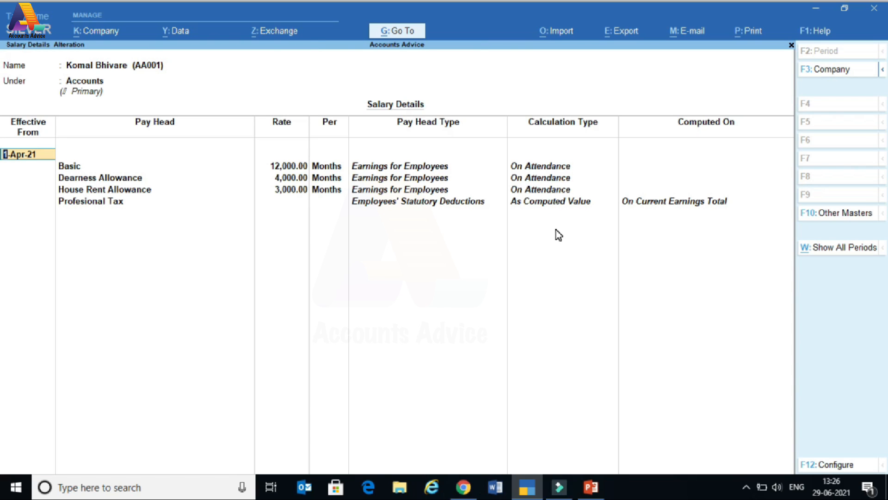
pyautogui.press('Escape')
pyautogui.press('Escape')
pyautogui.press('Return')
pyautogui.press('Down')
pyautogui.press('Down')
pyautogui.press('Return')
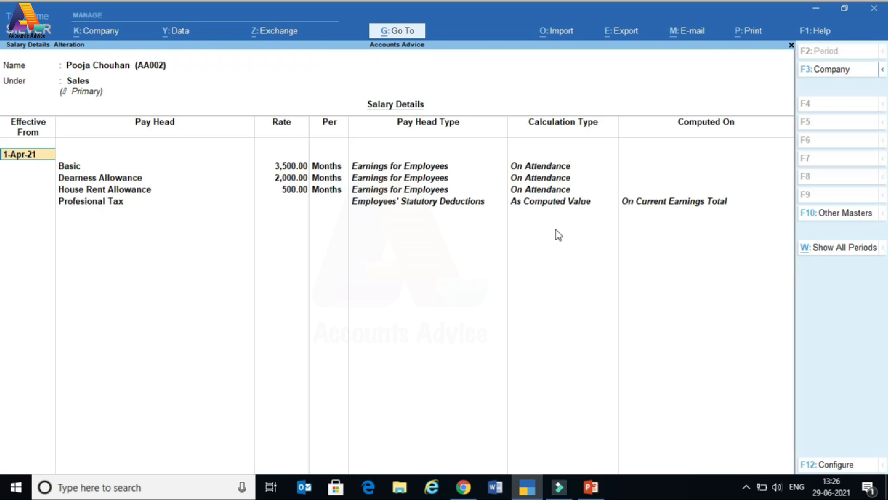
# Return from the salary details to the Gateway of Tally and open voucher creation
pyautogui.press('Escape')
pyautogui.press('Escape')
pyautogui.press('Escape')
pyautogui.press('Escape')
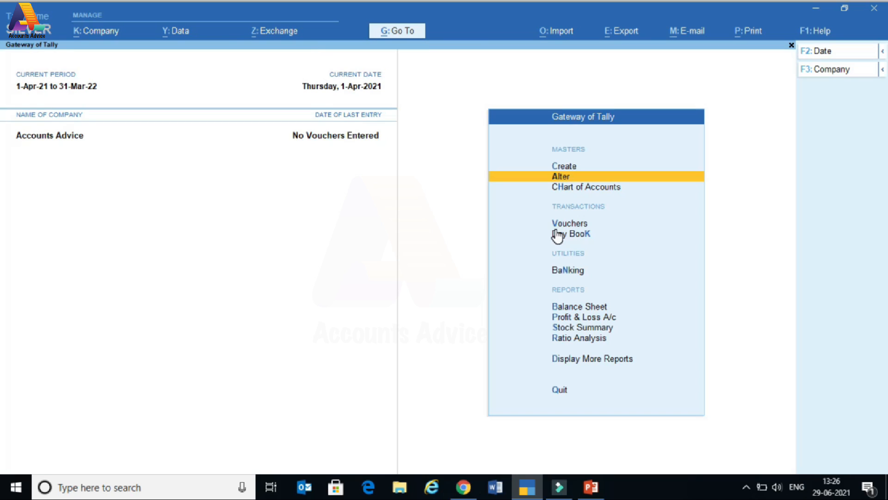
pyautogui.press('Down')
pyautogui.press('Down')
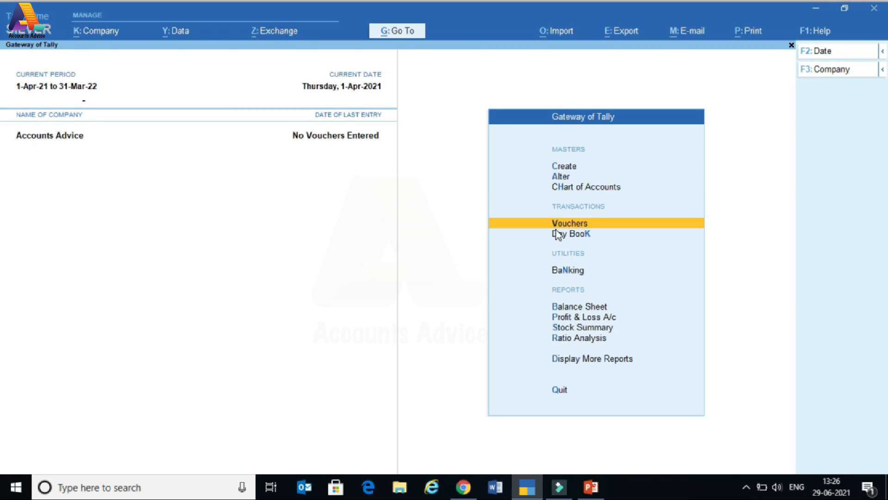
pyautogui.press('Return')
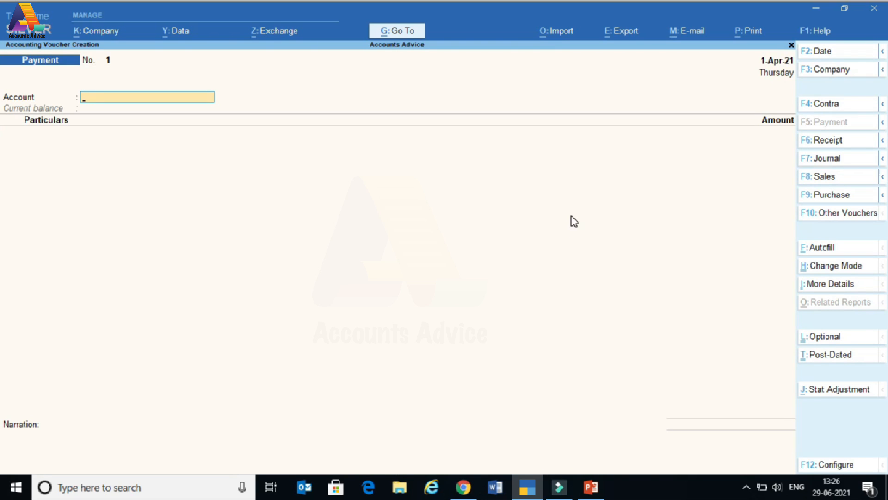
pyautogui.press('Escape')
pyautogui.press('Return')
pyautogui.press('Return')
# Change the voucher type from Payment to the Attendance payroll voucher
pyautogui.click(844, 214)
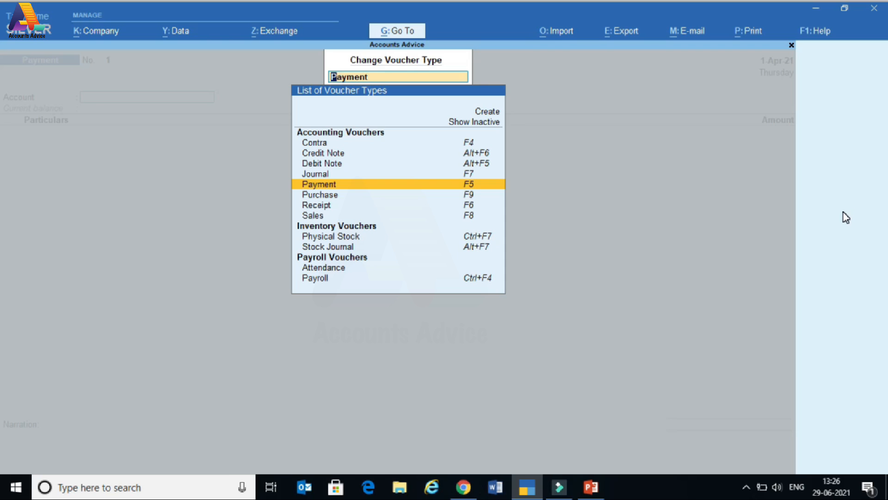
pyautogui.press('Down')
pyautogui.press('Down')
pyautogui.press('Down')
pyautogui.press('Down')
pyautogui.press('Down')
pyautogui.press('Down')
pyautogui.press('Down')
pyautogui.press('Down')
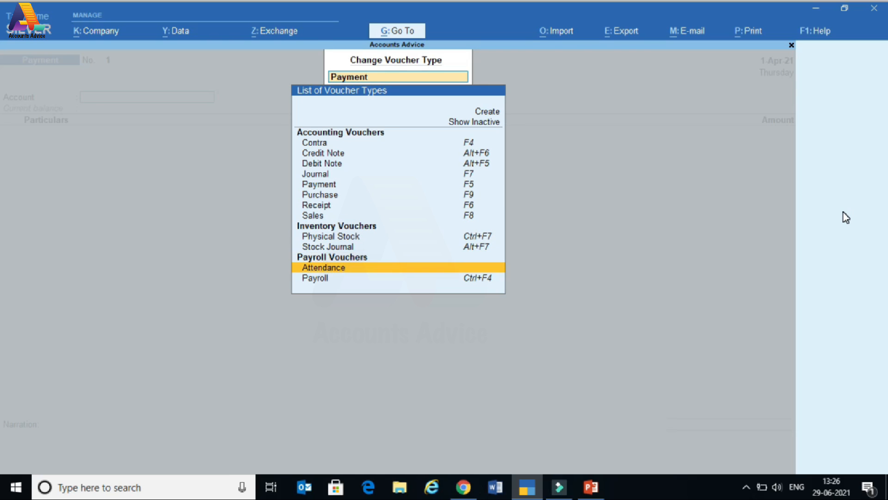
pyautogui.press('Return')
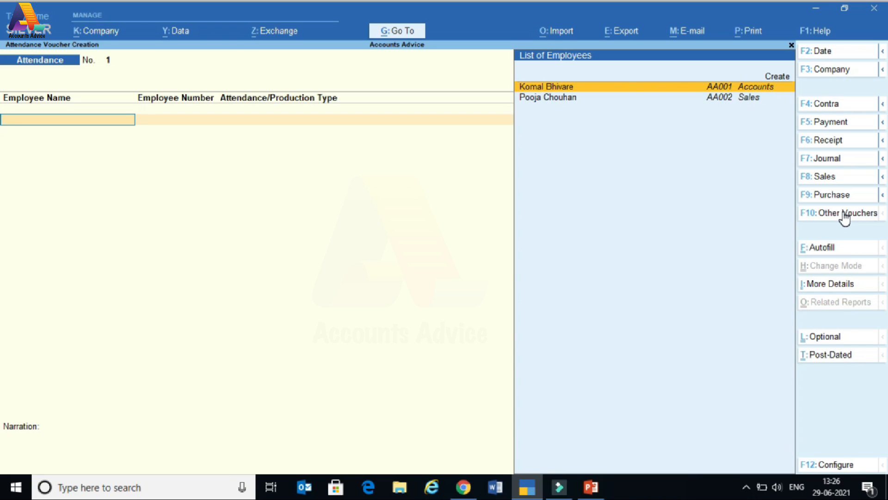
# Set the attendance voucher's date to 30-Apr-21
pyautogui.click(821, 52)
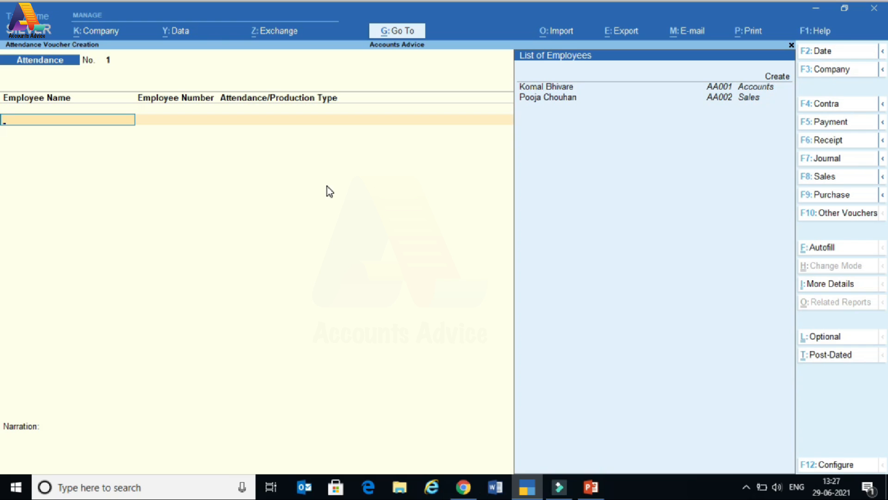
pyautogui.write('30')
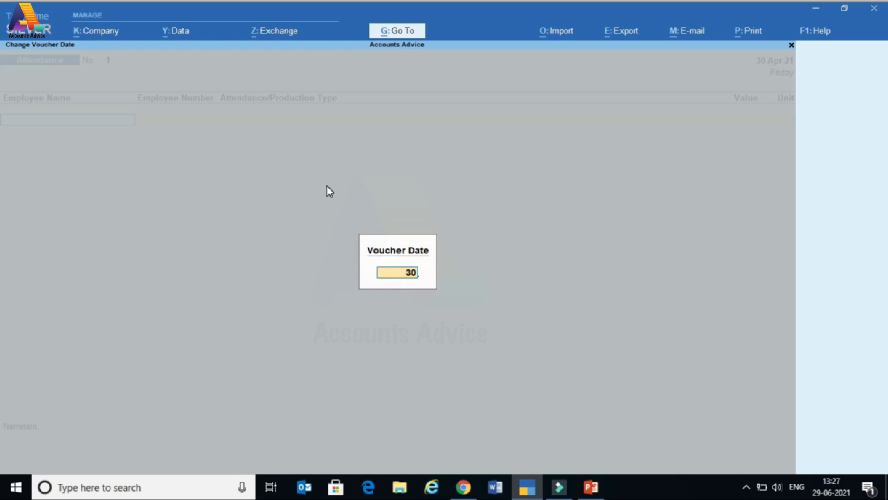
pyautogui.write('-4')
pyautogui.press('Return')
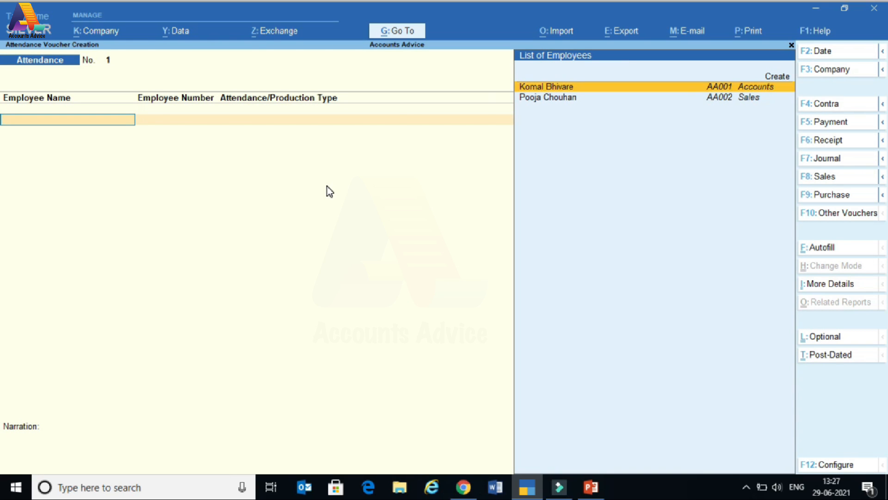
# Record 30 days of attendance type Present for the employee in the Accounts group
pyautogui.press('Return')
pyautogui.press('Down')
pyautogui.press('Down')
pyautogui.press('Return')
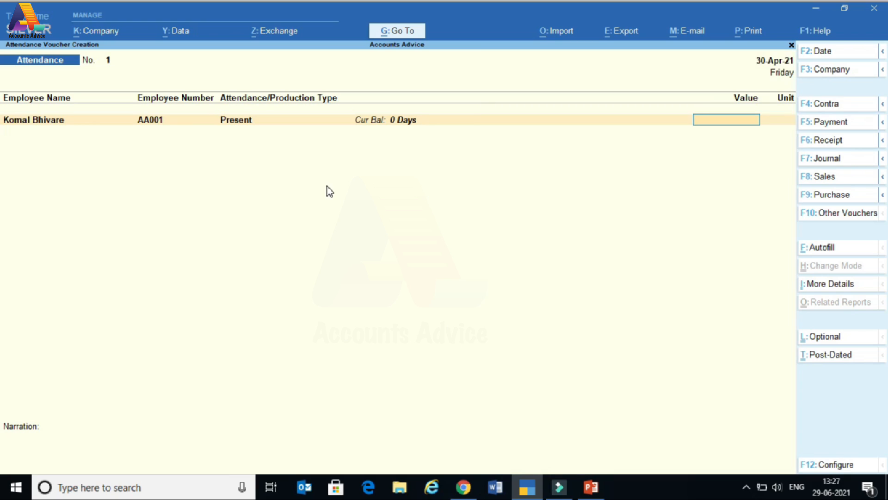
pyautogui.write('30')
pyautogui.press('Return')
# Record 30 days of attendance type Present for the Sales group employee and end the employee list
pyautogui.press('Down')
pyautogui.press('Down')
pyautogui.press('Return')
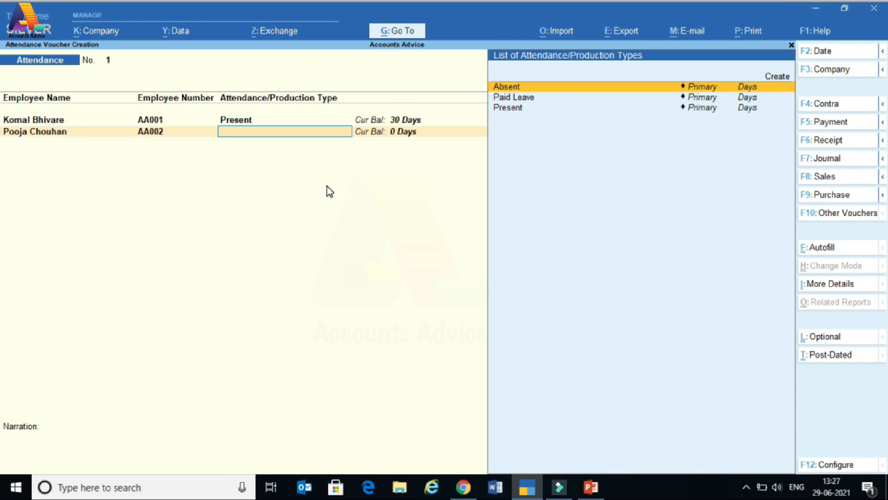
pyautogui.press('Down')
pyautogui.press('Down')
pyautogui.press('Return')
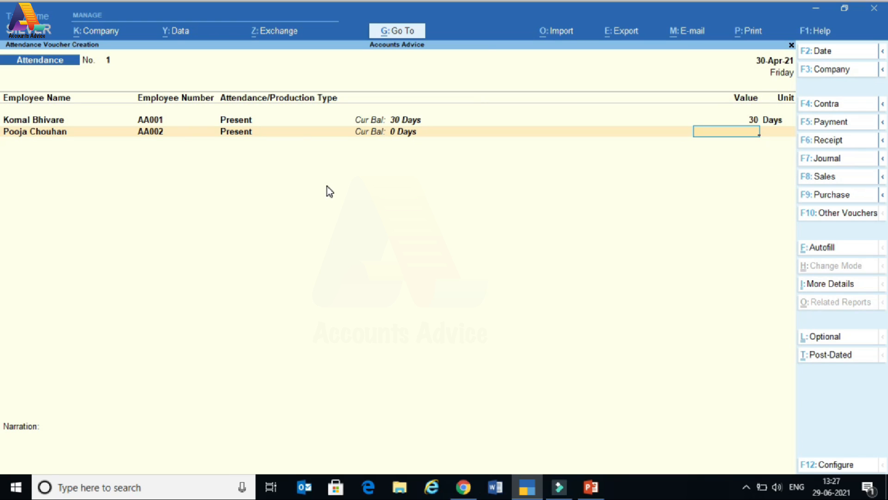
pyautogui.write('30')
pyautogui.press('Return')
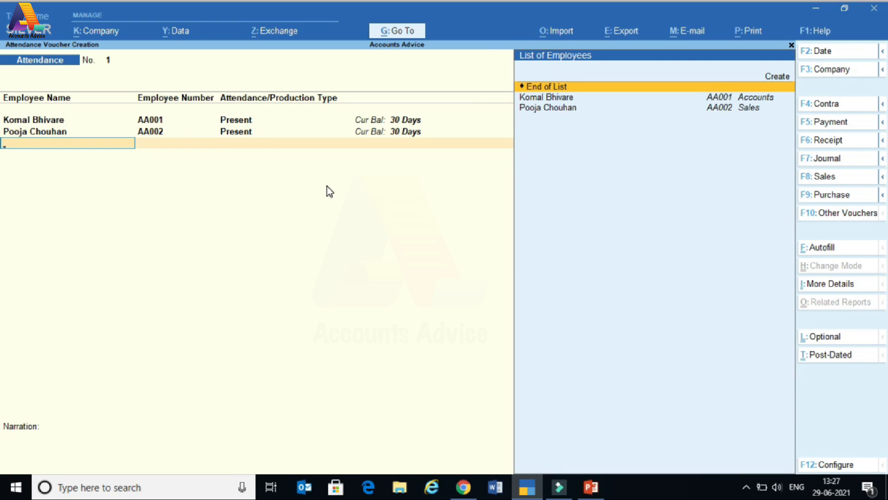
pyautogui.press('Return')
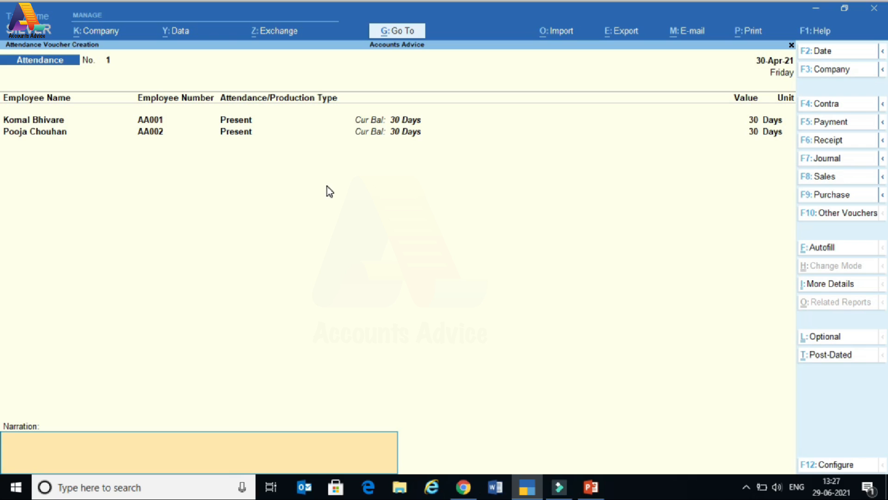
# Enter the narration "Attendance for the month of April 2021" and save the attendance voucher
pyautogui.write('Attendance for the m')
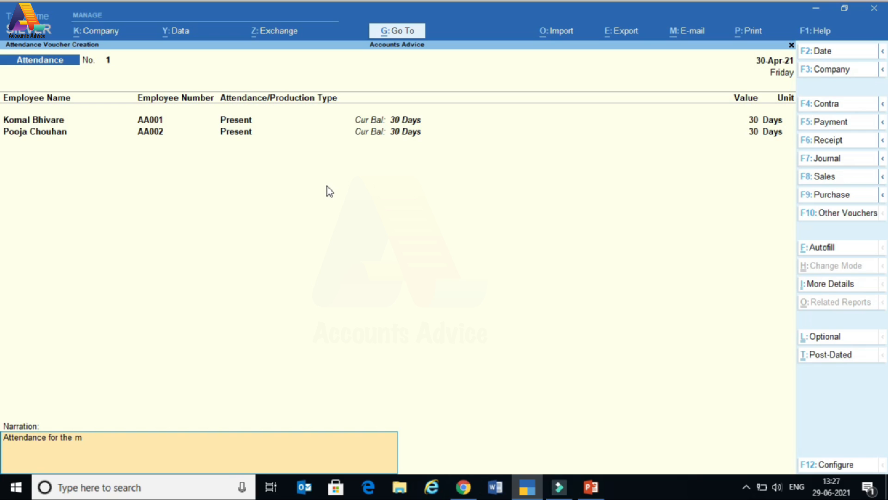
pyautogui.write('onth of April 2021')
pyautogui.press('Return')
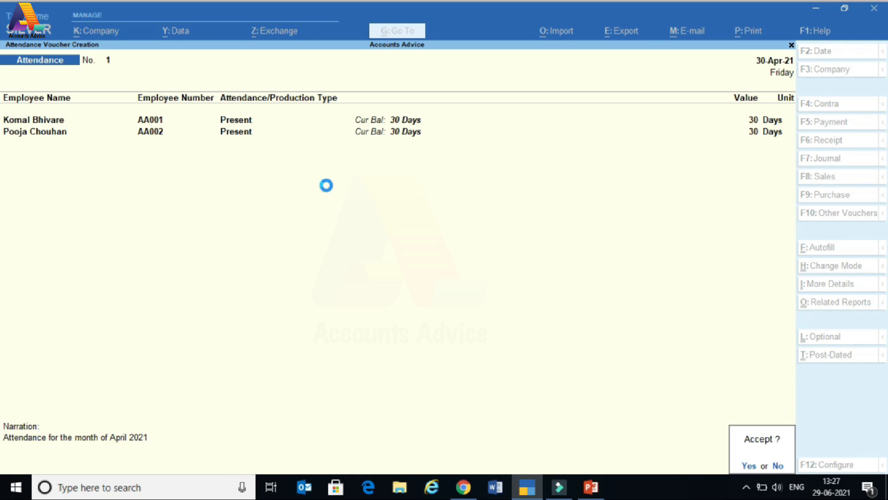
pyautogui.press('Return')
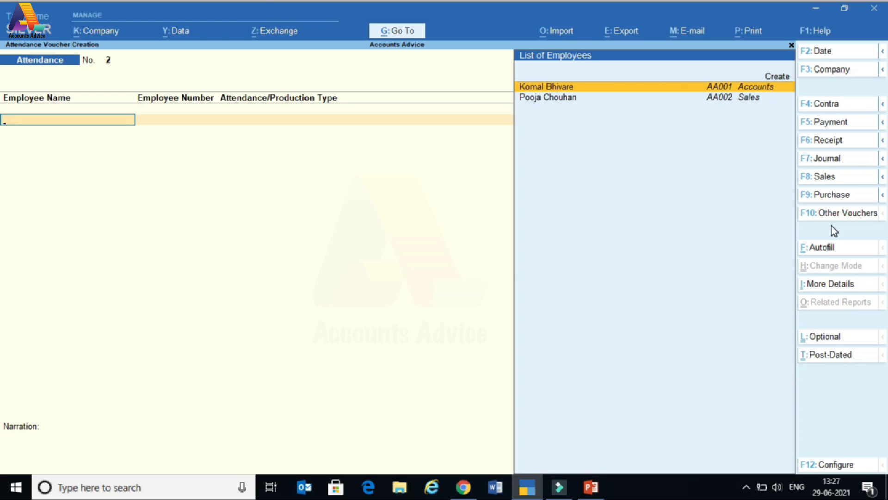
# Change the voucher type to Payroll and start a Payroll Autofill that processes Salary
pyautogui.click(839, 214)
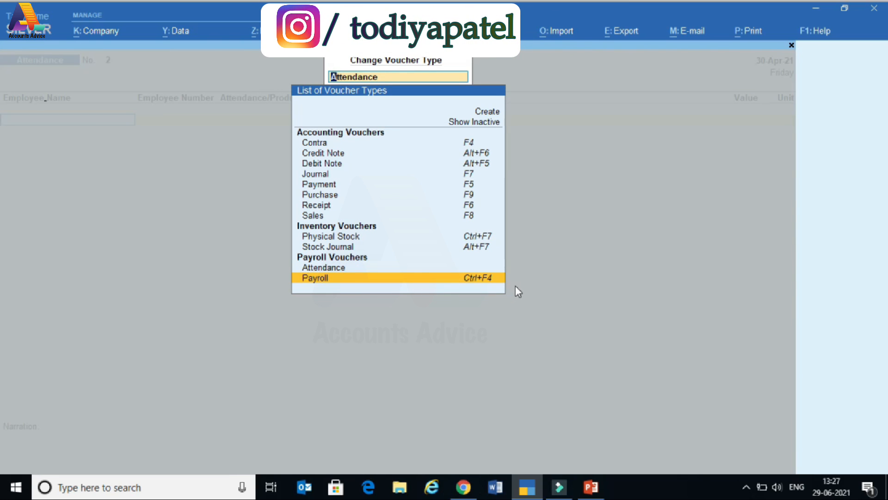
pyautogui.press('Return')
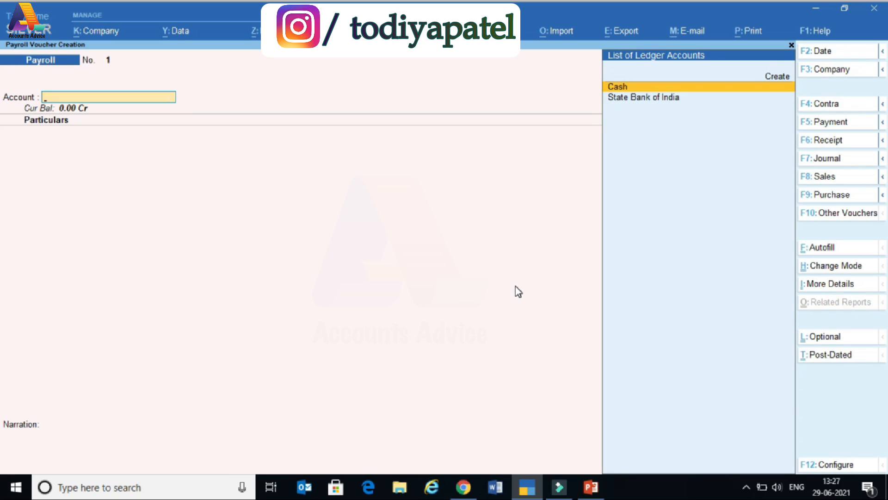
pyautogui.click(829, 250)
pyautogui.click(833, 254)
pyautogui.press('Return')
pyautogui.press('Down')
pyautogui.press('Down')
pyautogui.press('Down')
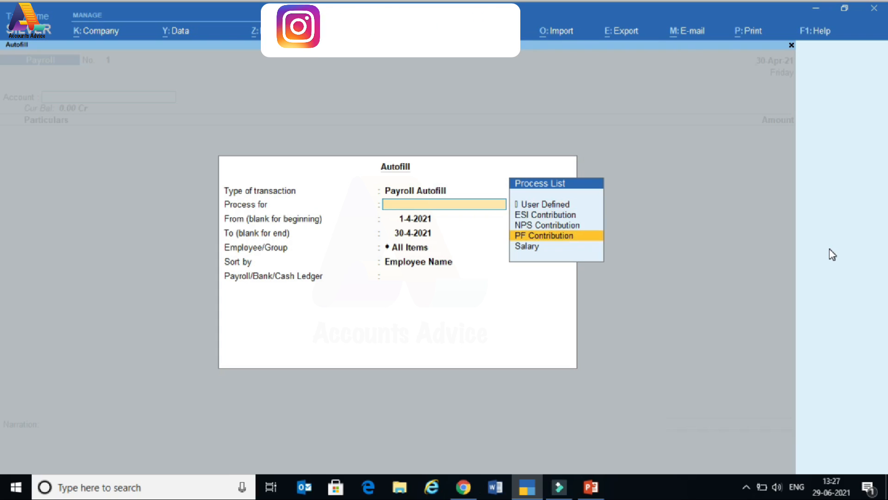
pyautogui.press('Down')
pyautogui.press('Return')
# Accept the autofill period 1-4-2021 to 30-4-2021 for All Items, sorted by Employee Name
pyautogui.press('Return')
pyautogui.press('Return')
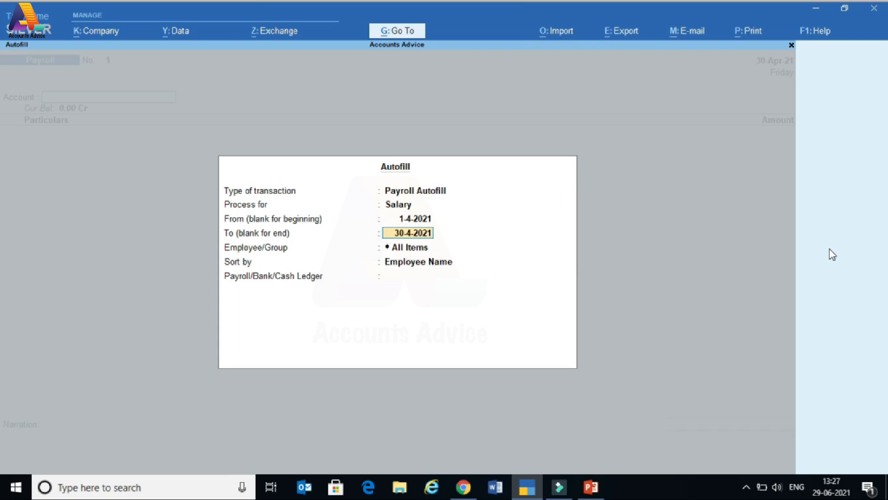
pyautogui.press('Return')
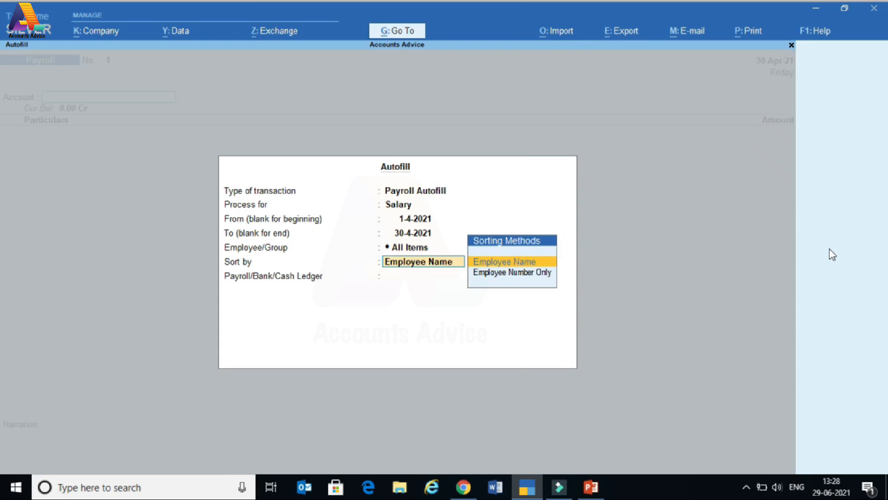
pyautogui.press('Return')
# Create the ledger "Salary Payble" with pay head type Not Applicable under Current Liabilities for use as the autofill's payroll ledger
pyautogui.press('Down')
pyautogui.press('Up')
pyautogui.write('Sala')
pyautogui.write('ry')
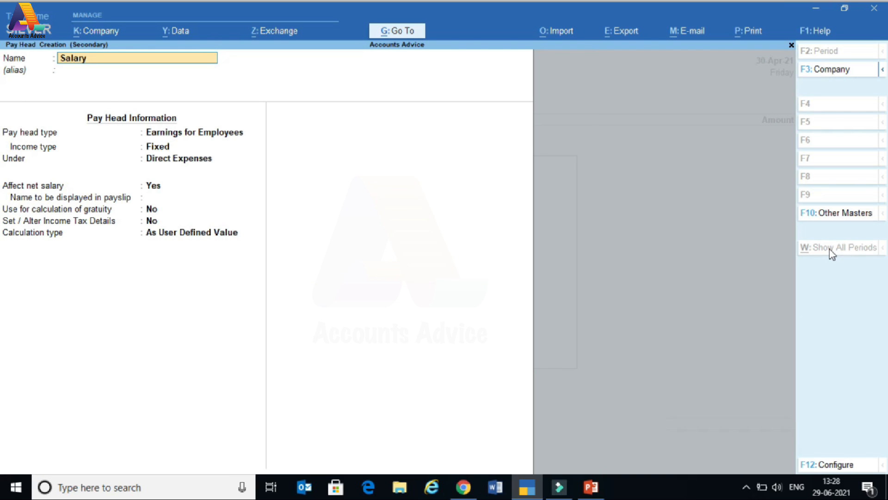
pyautogui.write(' Payble')
pyautogui.press('Return')
pyautogui.press('Return')
pyautogui.press('Up')
pyautogui.press('Up')
pyautogui.press('Up')
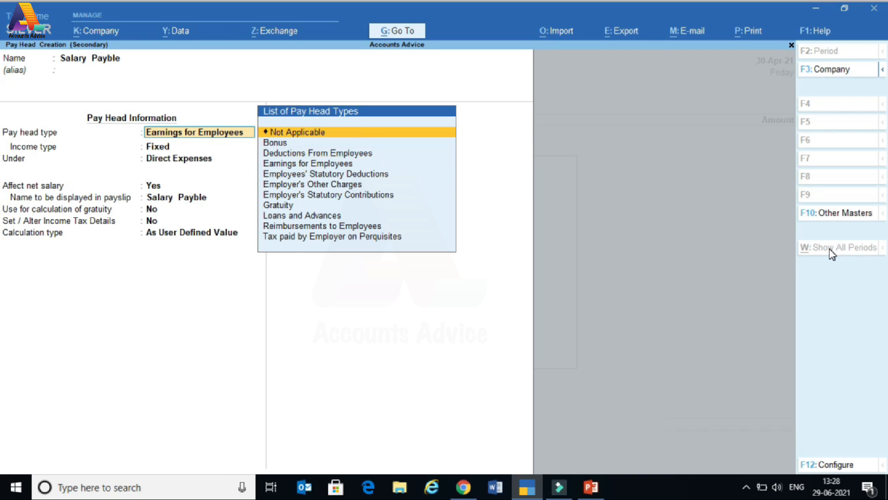
pyautogui.press('Return')
pyautogui.press('Return')
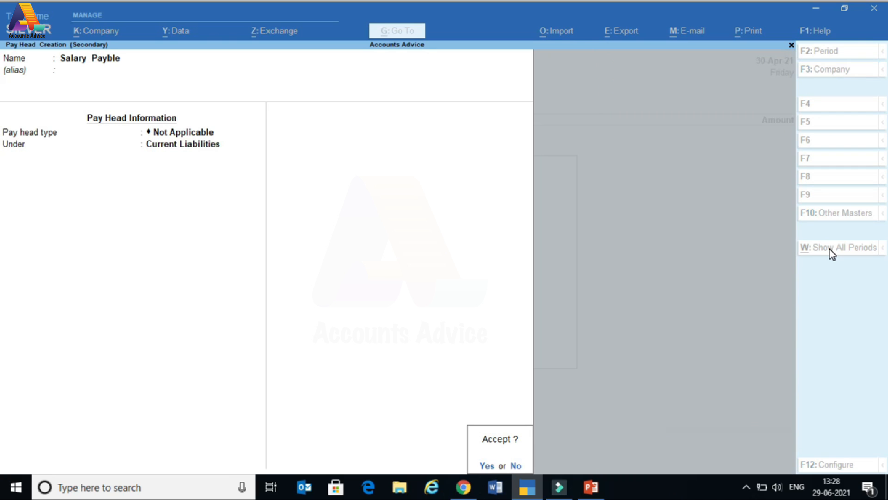
pyautogui.press('Return')
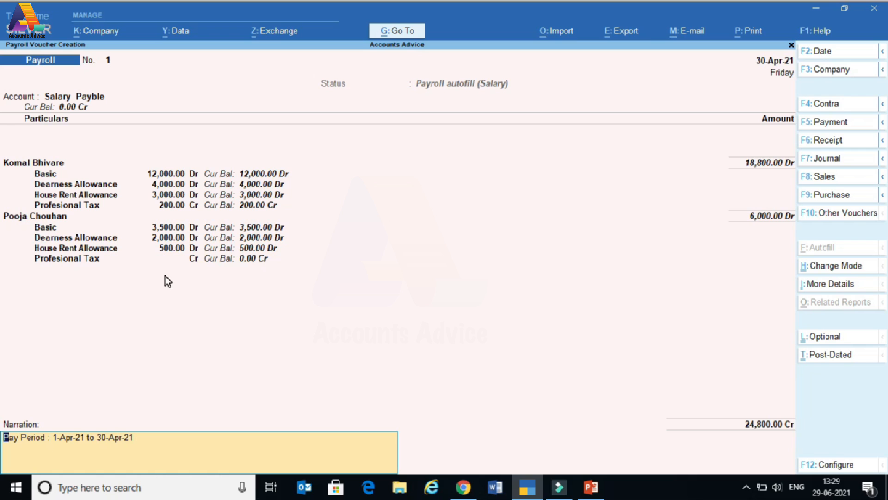
# Discard the unsaved payroll voucher and open the Sales group employee's salary details for alteration
pyautogui.press('Escape')
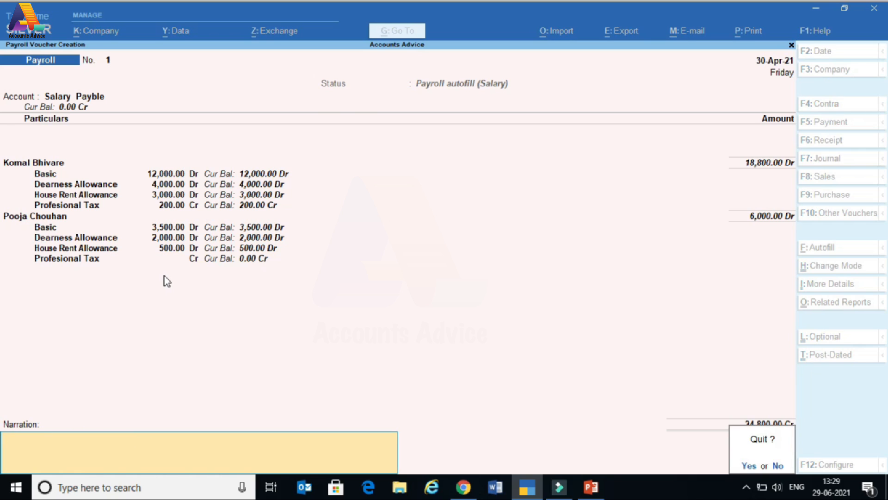
pyautogui.press('y')
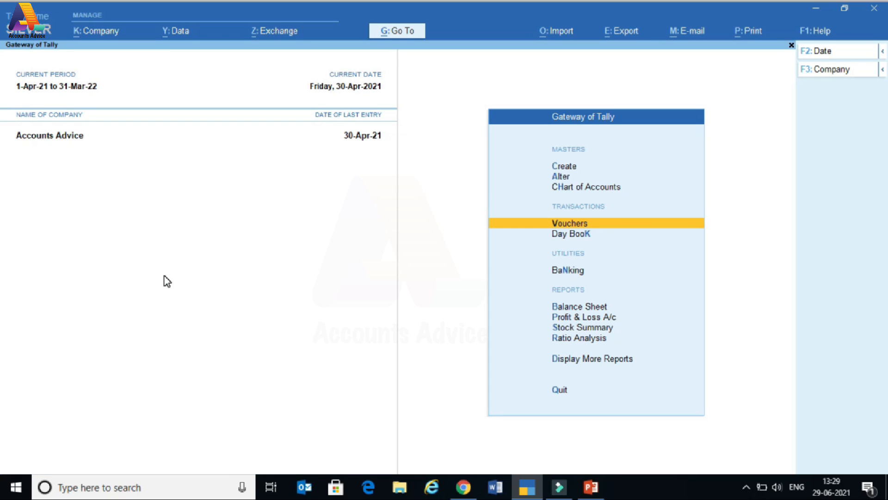
pyautogui.press('Up')
pyautogui.press('Up')
pyautogui.press('Return')
pyautogui.press('Down')
pyautogui.press('Down')
pyautogui.press('Down')
pyautogui.press('Down')
pyautogui.press('Down')
pyautogui.press('Down')
pyautogui.press('Down')
pyautogui.press('Down')
pyautogui.press('Down')
pyautogui.press('Down')
pyautogui.press('Down')
pyautogui.press('Down')
pyautogui.press('Down')
pyautogui.press('Down')
pyautogui.press('Down')
pyautogui.press('Down')
pyautogui.press('Return')
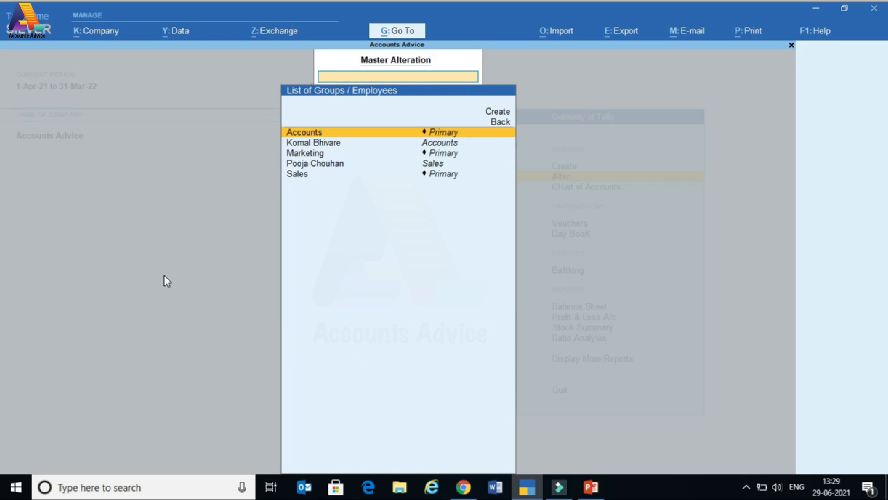
pyautogui.press('Down')
pyautogui.press('Down')
pyautogui.press('Down')
pyautogui.press('Return')
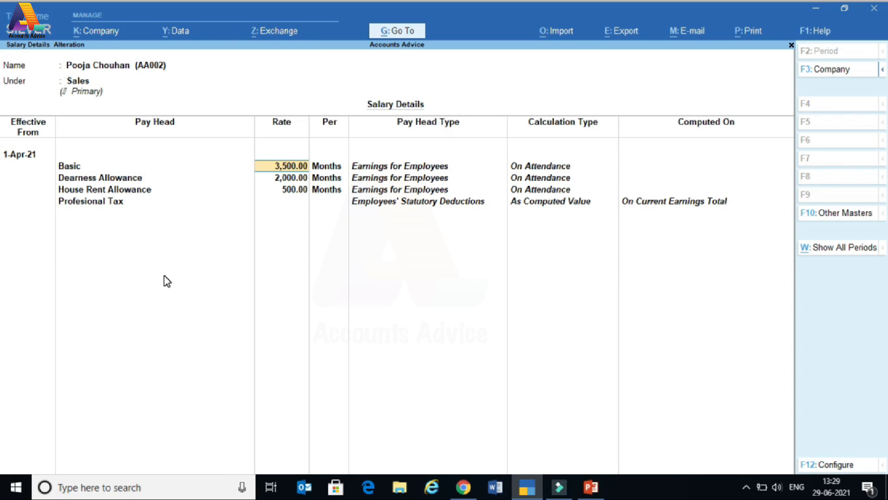
# Set the Sales group employee's House Rent Allowance to 2,500 per month, save the salary details and leave master alteration
pyautogui.press('Return')
pyautogui.press('Return')
pyautogui.press('Return')
pyautogui.press('Return')
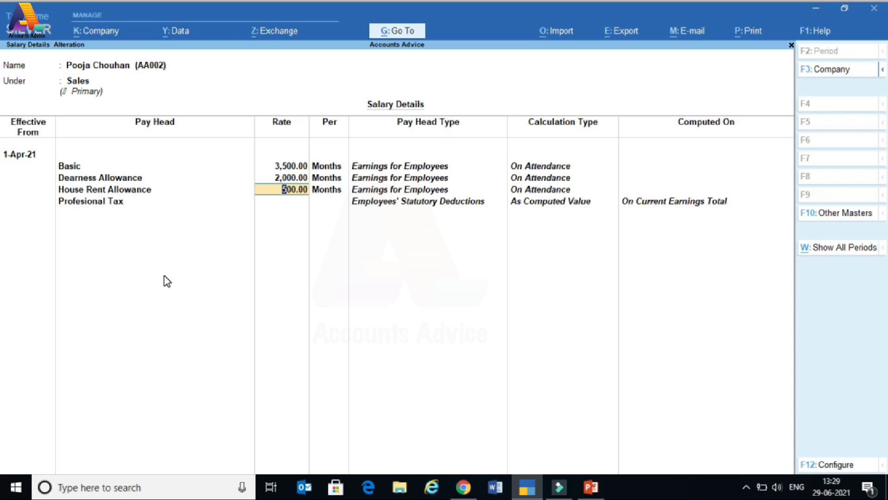
pyautogui.write('2500')
pyautogui.press('Return')
pyautogui.press('Return')
pyautogui.press('Return')
pyautogui.press('Return')
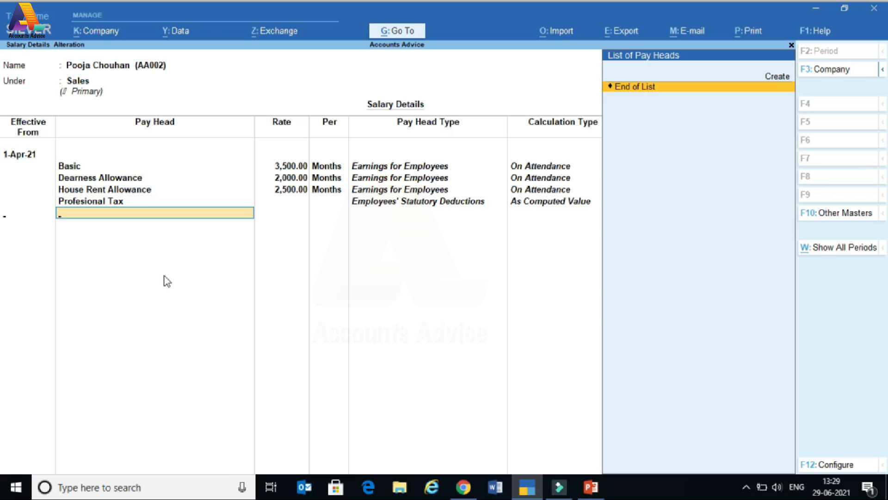
pyautogui.press('Return')
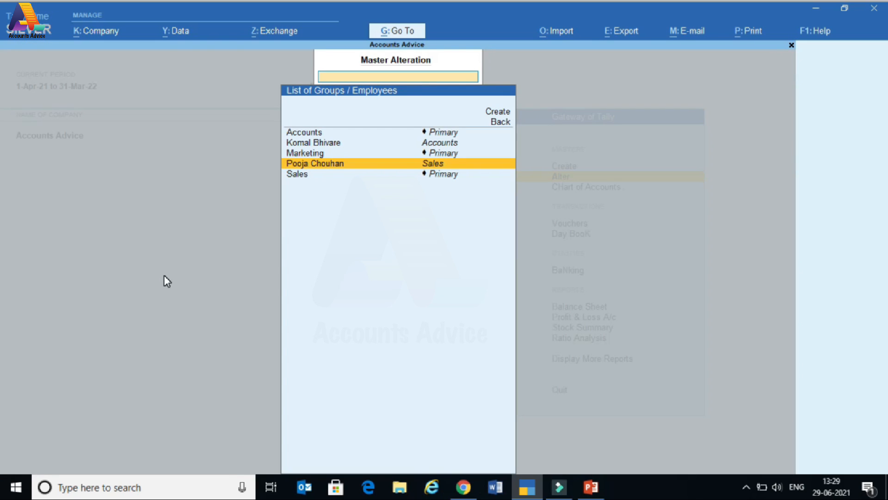
pyautogui.press('Escape')
pyautogui.press('Escape')
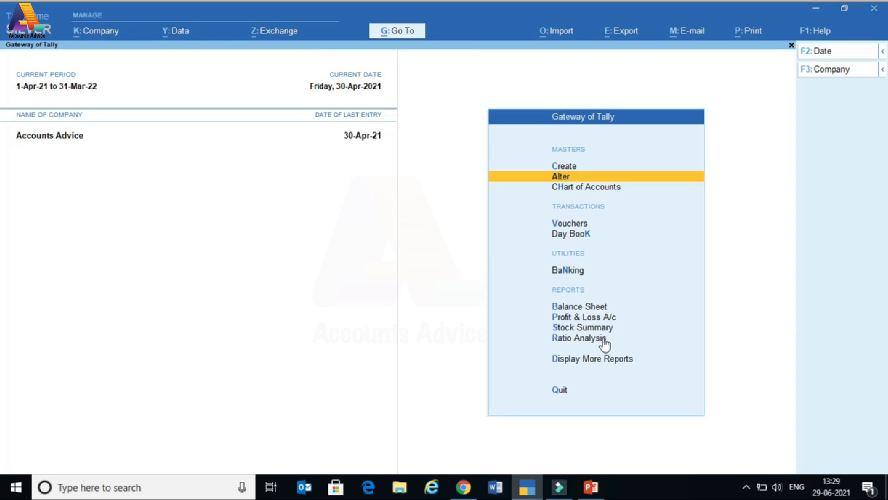
# Open a new payroll voucher and set Payroll Autofill to process Salary
pyautogui.click(574, 225)
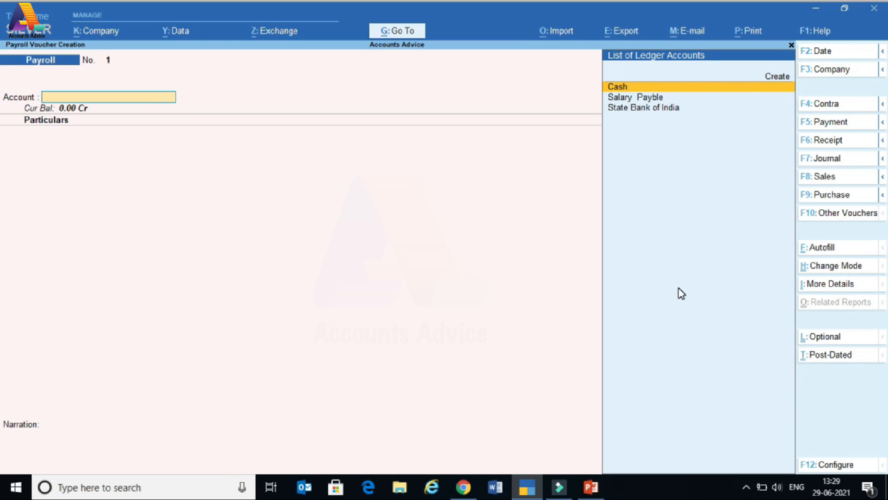
pyautogui.click(828, 249)
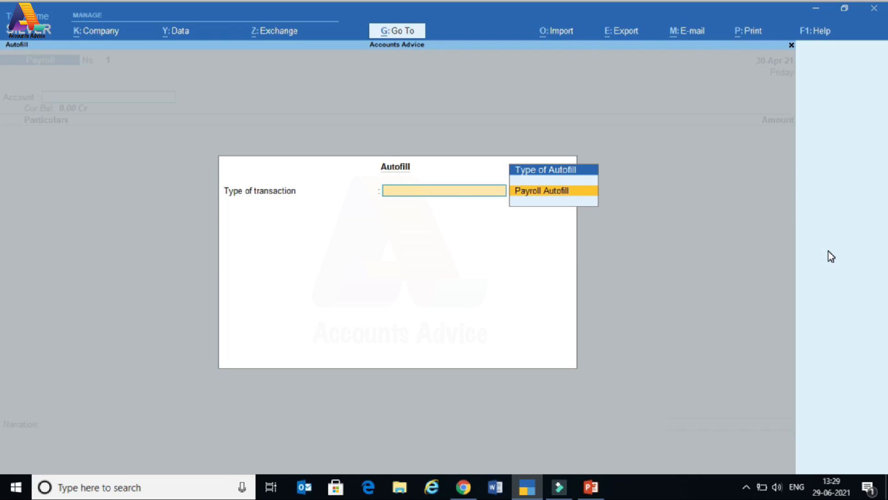
pyautogui.press('Return')
pyautogui.press('Down')
pyautogui.press('Down')
pyautogui.press('Down')
pyautogui.press('Down')
pyautogui.press('Return')
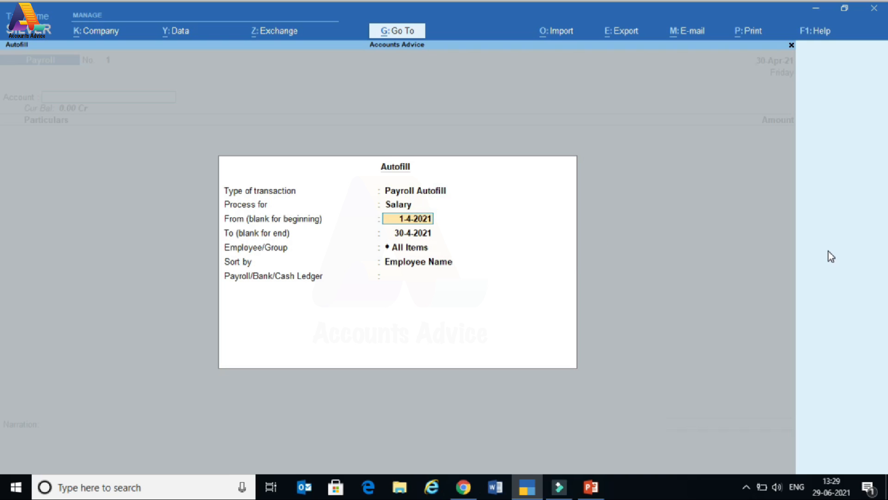
# Autofill the payroll voucher for 1-4-2021 to 30-4-2021, All Items sorted by Employee Name, with the Salary Payble ledger
pyautogui.press('Return')
pyautogui.press('Return')
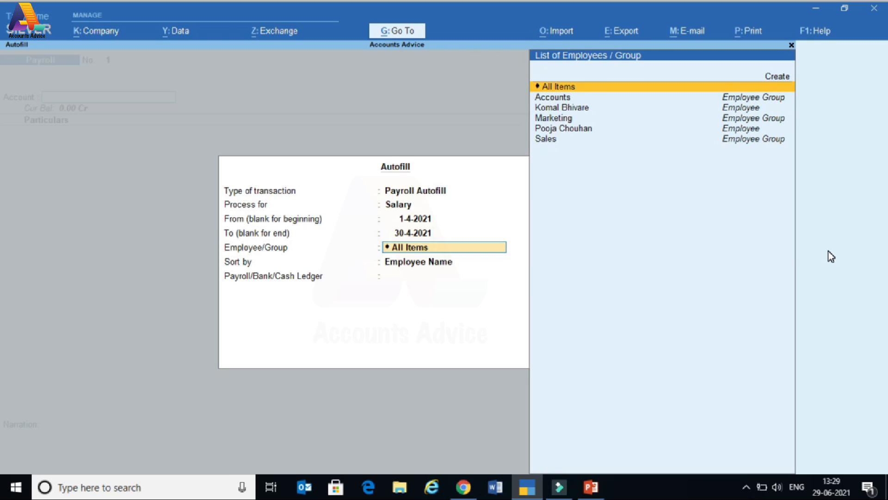
pyautogui.press('Return')
pyautogui.press('Return')
pyautogui.press('Down')
pyautogui.press('Return')
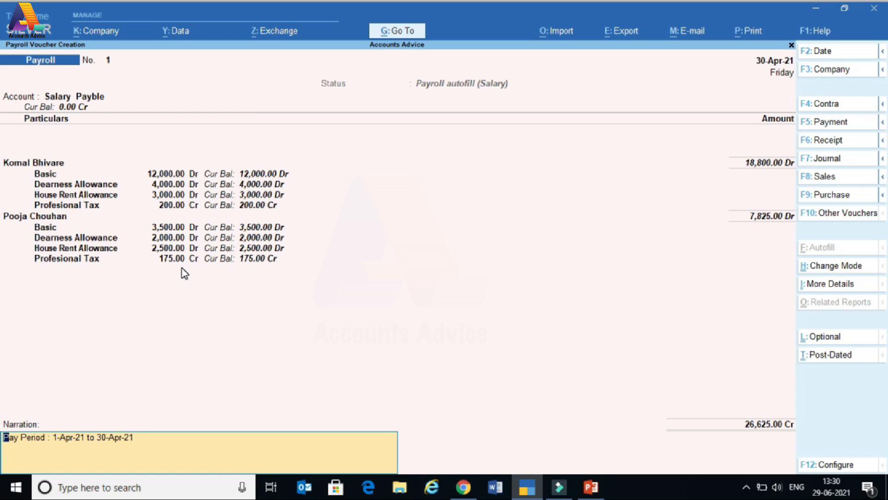
# Save the autofilled payroll voucher with its pay period narration and leave voucher entry
pyautogui.press('Return')
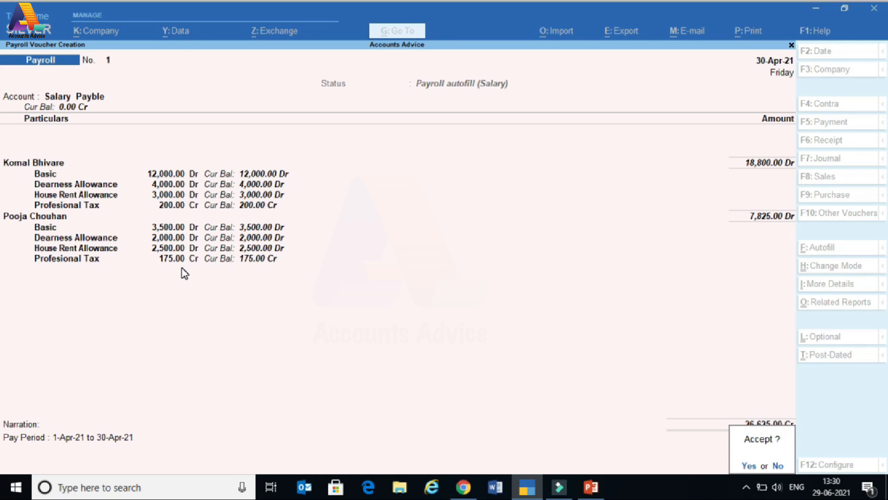
pyautogui.press('Return')
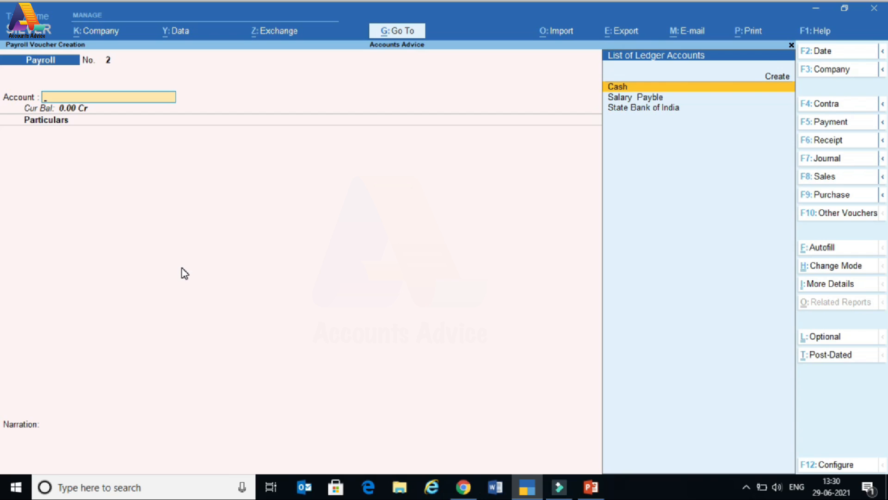
pyautogui.press('Escape')
pyautogui.press('Return')
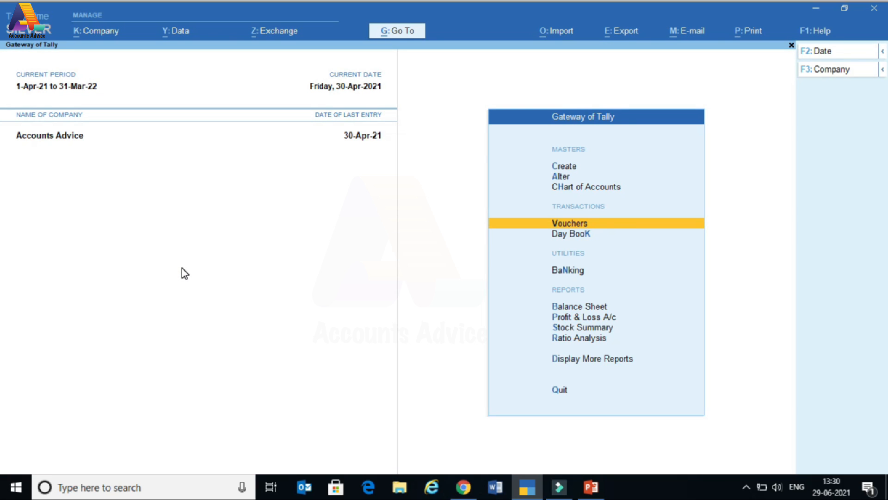
# Display the April 2021 pay slip of the Accounts group employee from the payroll reports and check the professional tax deduction
pyautogui.press('d')
pyautogui.press('Down')
pyautogui.press('Down')
pyautogui.press('Down')
pyautogui.press('Down')
pyautogui.press('Down')
pyautogui.press('Down')
pyautogui.press('Down')
pyautogui.press('Down')
pyautogui.press('Down')
pyautogui.press('Return')
pyautogui.press('Return')
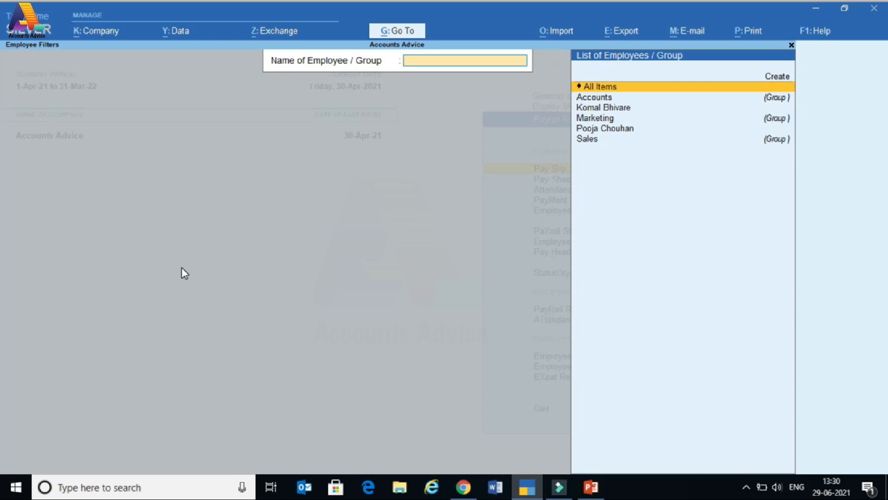
pyautogui.press('Down')
pyautogui.press('Down')
pyautogui.press('Return')
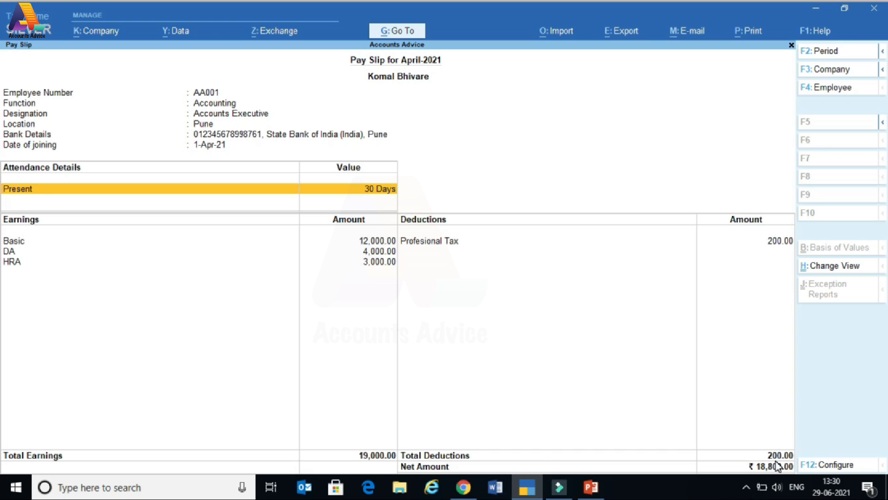
pyautogui.press('Escape')
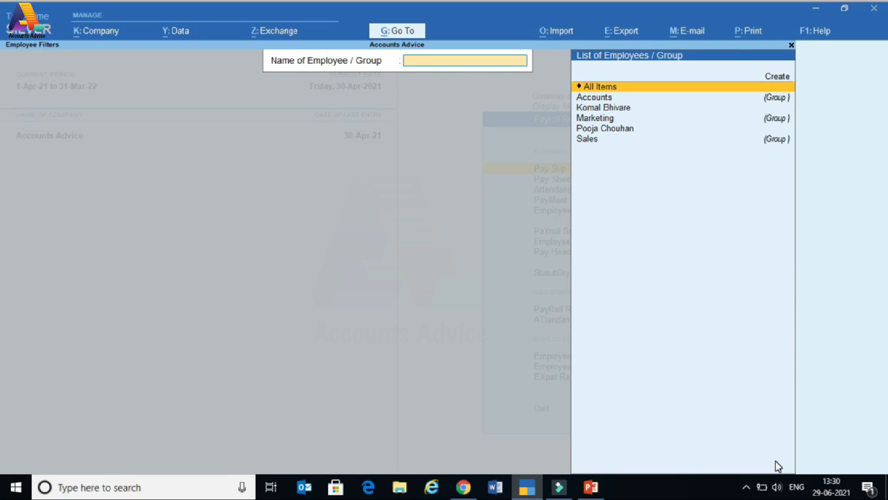
# Display the Sales group employee's April 2021 pay slip to check the earnings and professional tax, and close the payroll reports
pyautogui.press('Down')
pyautogui.press('Down')
pyautogui.press('Down')
pyautogui.press('Down')
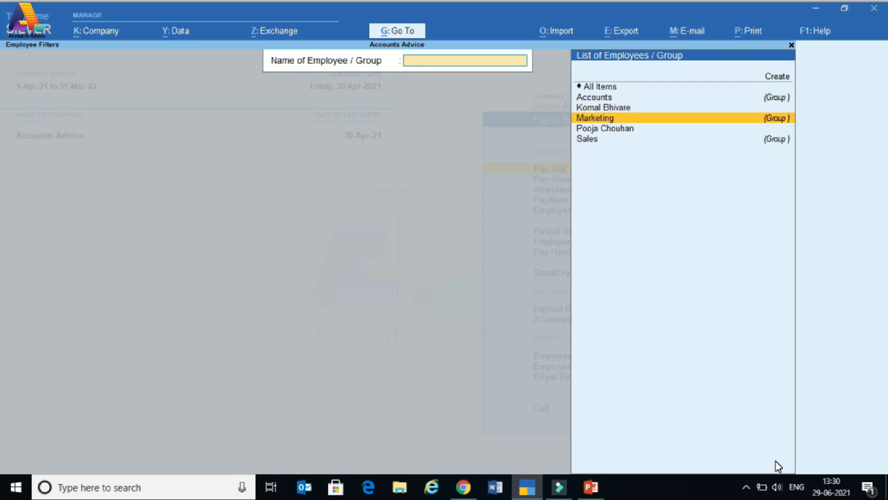
pyautogui.press('Return')
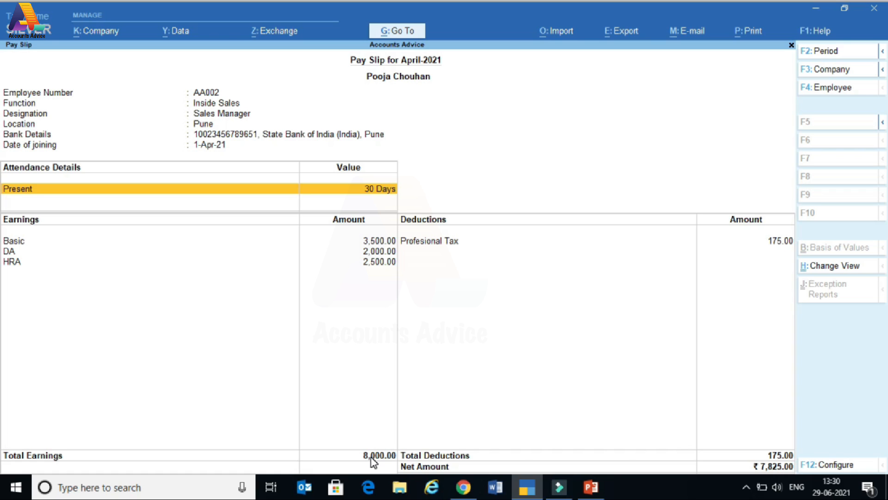
pyautogui.press('Escape')
pyautogui.press('Escape')
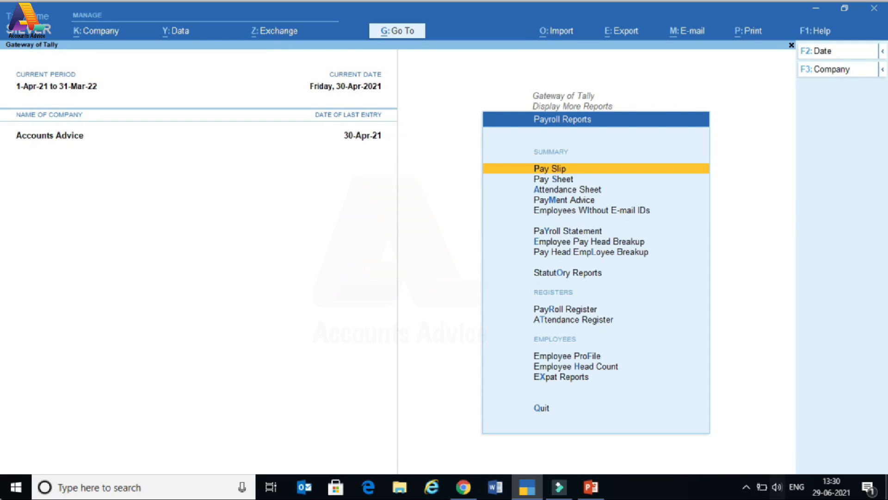
pyautogui.press('Escape')
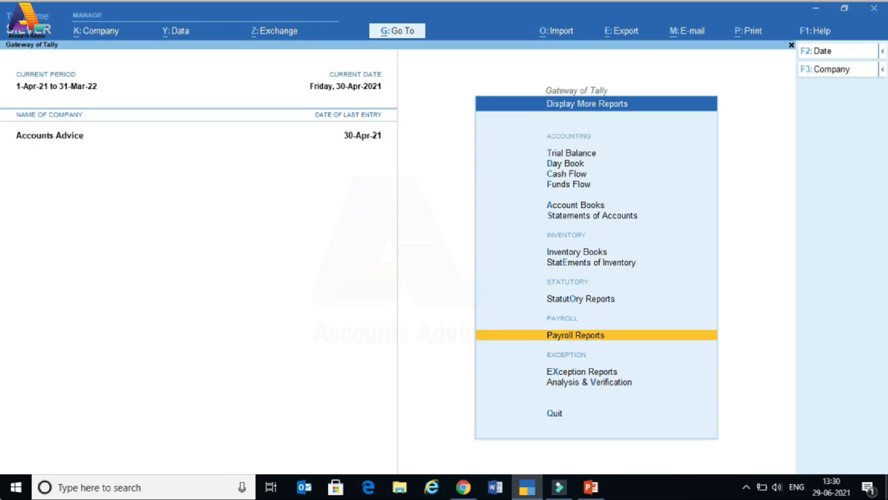
# Open the Professional Tax reports within the statutory payroll reports
pyautogui.press('Escape')
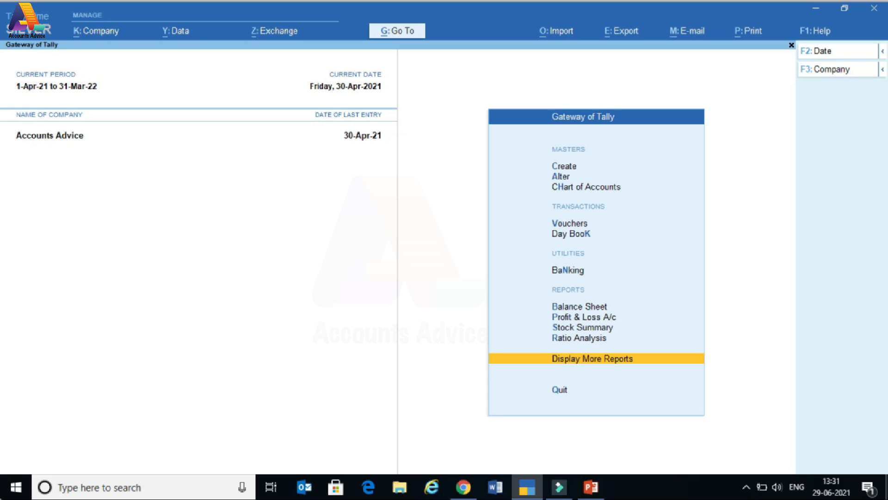
pyautogui.press('Return')
pyautogui.press('Down')
pyautogui.press('Down')
pyautogui.press('Down')
pyautogui.press('Down')
pyautogui.press('Down')
pyautogui.press('Down')
pyautogui.press('Down')
pyautogui.press('Down')
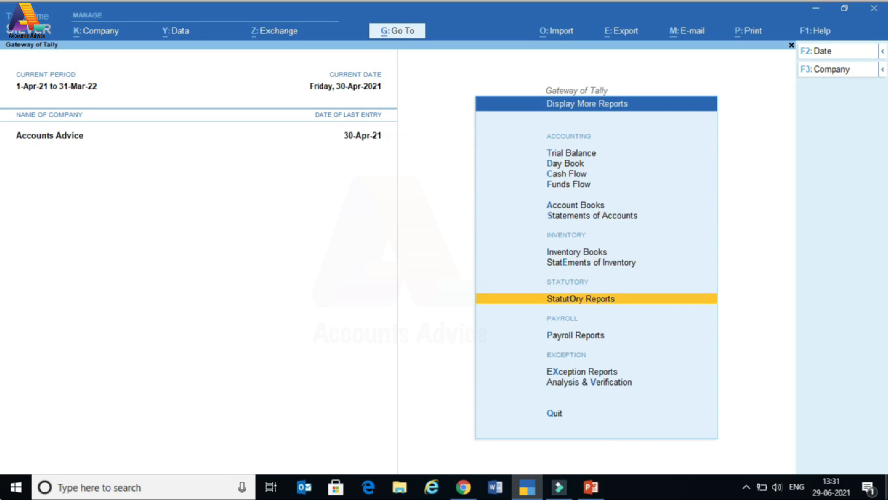
pyautogui.press('Return')
pyautogui.press('Down')
pyautogui.press('Return')
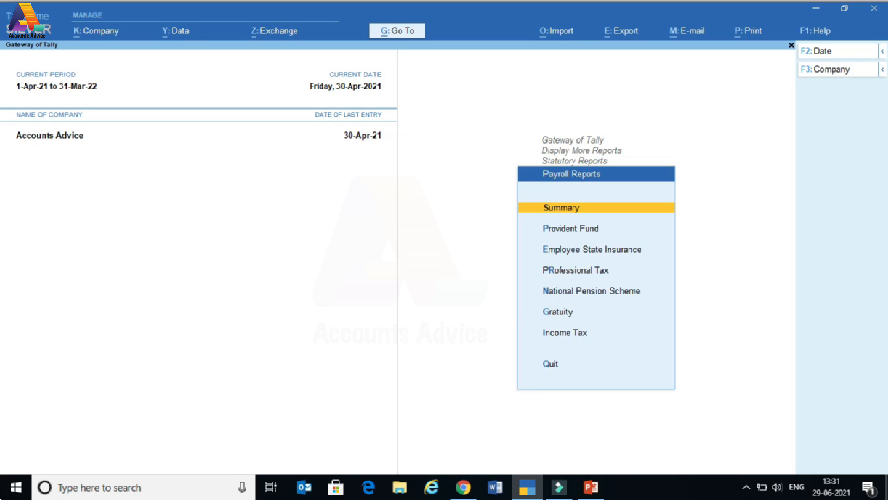
pyautogui.press('Down')
pyautogui.press('Down')
pyautogui.press('Down')
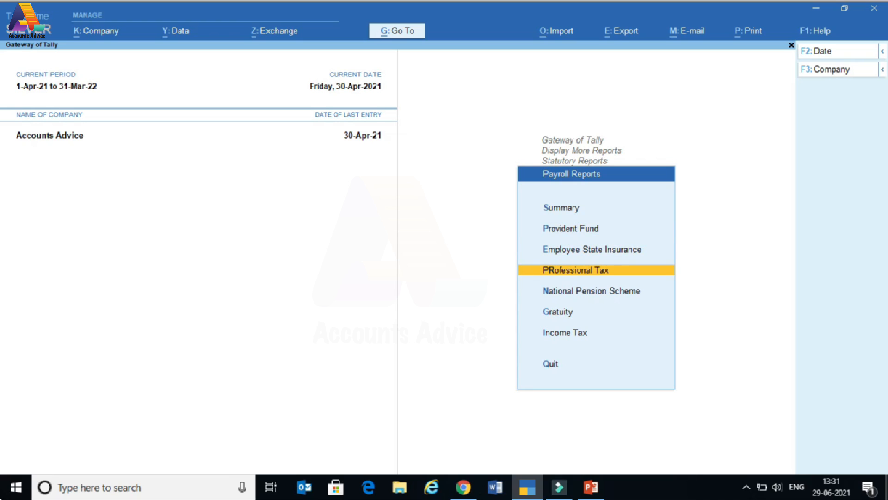
pyautogui.press('Return')
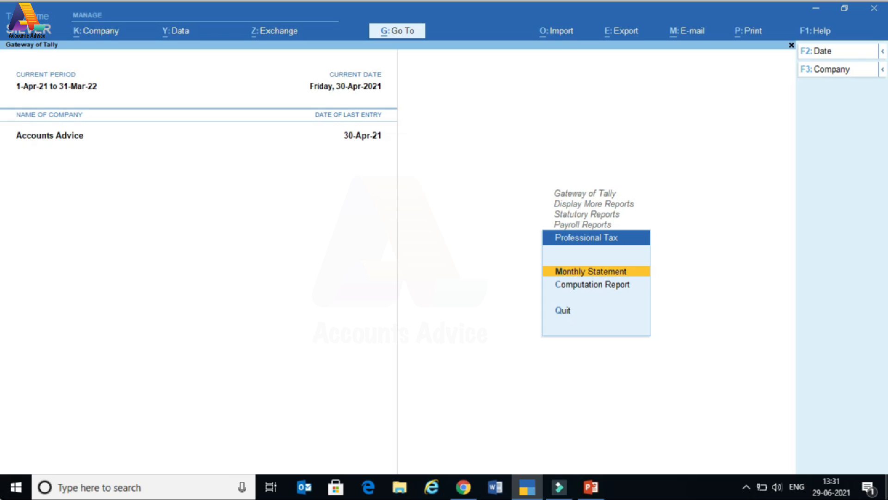
# Choose the monthly statement for the Profesional Tax ledger and configure it to cover All Items under Employees/Employee Group
pyautogui.press('Down')
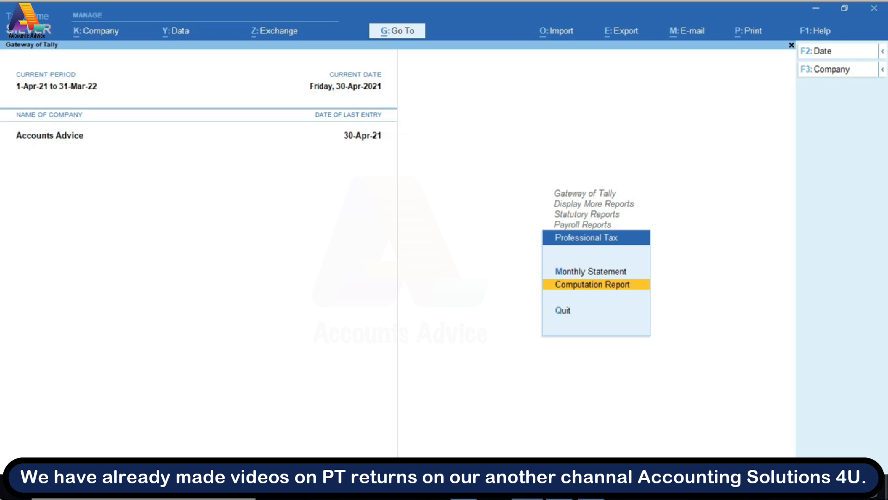
pyautogui.press('Up')
pyautogui.press('Return')
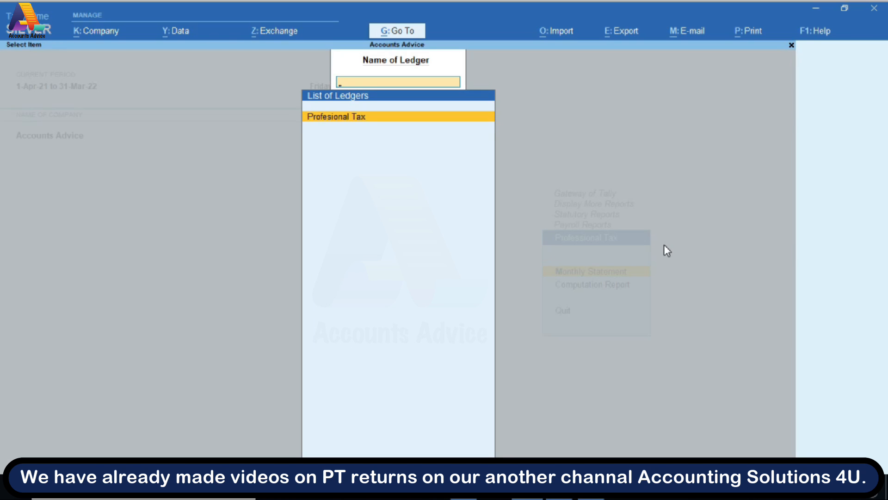
pyautogui.press('Return')
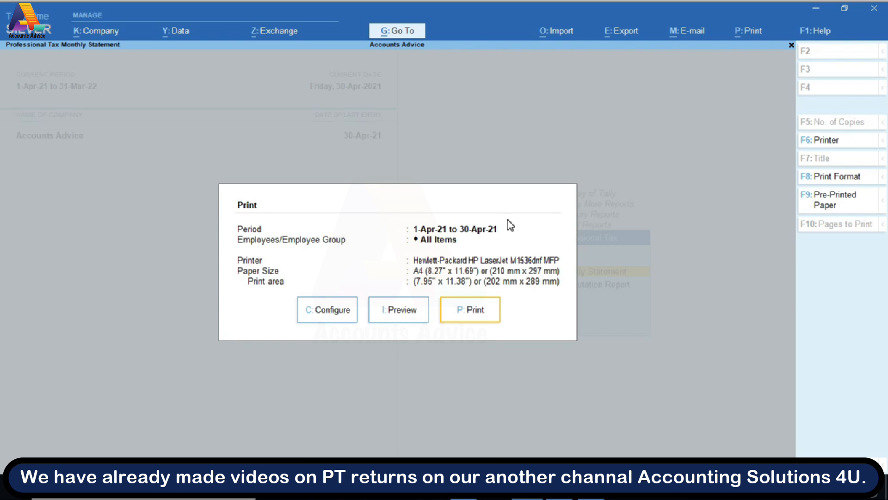
pyautogui.click(334, 309)
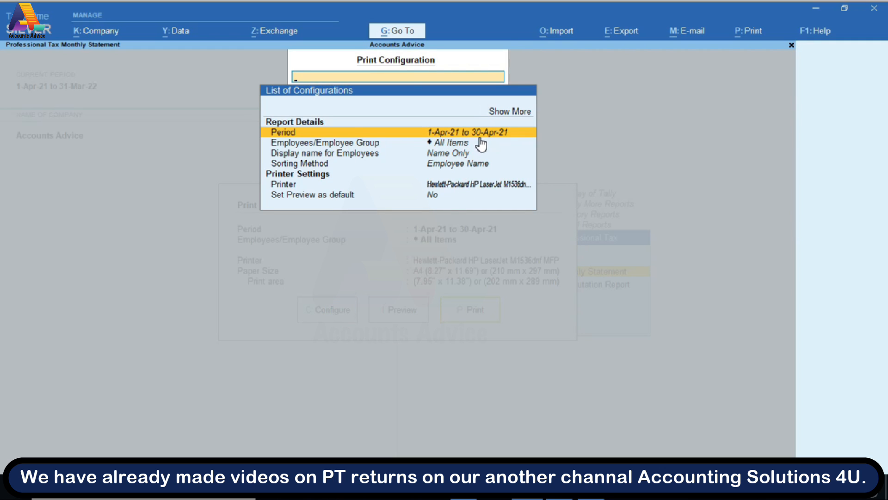
pyautogui.click(450, 147)
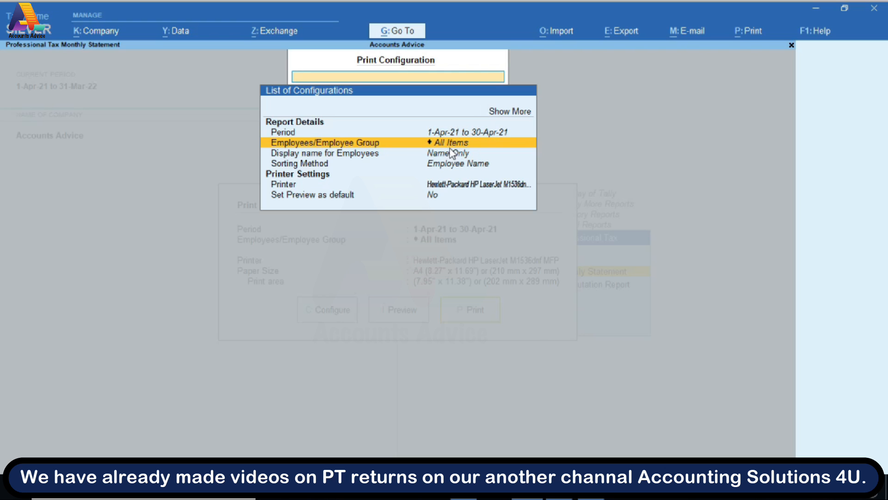
pyautogui.click(450, 147)
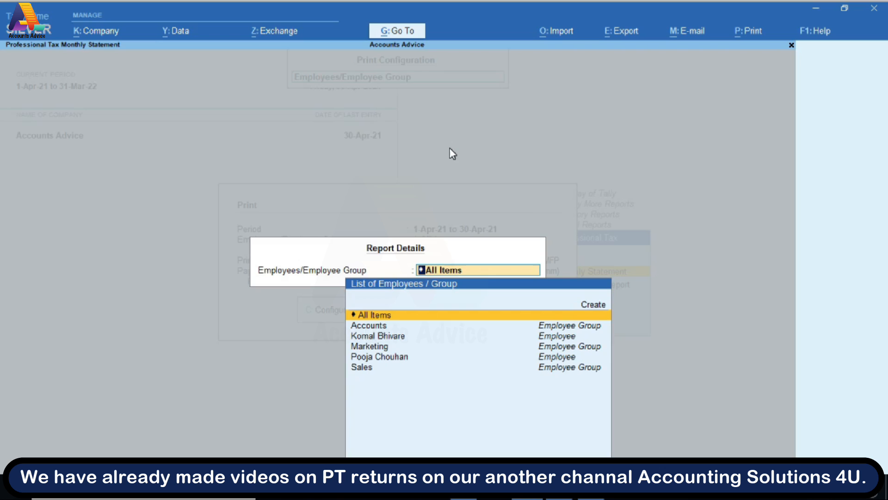
pyautogui.press('Return')
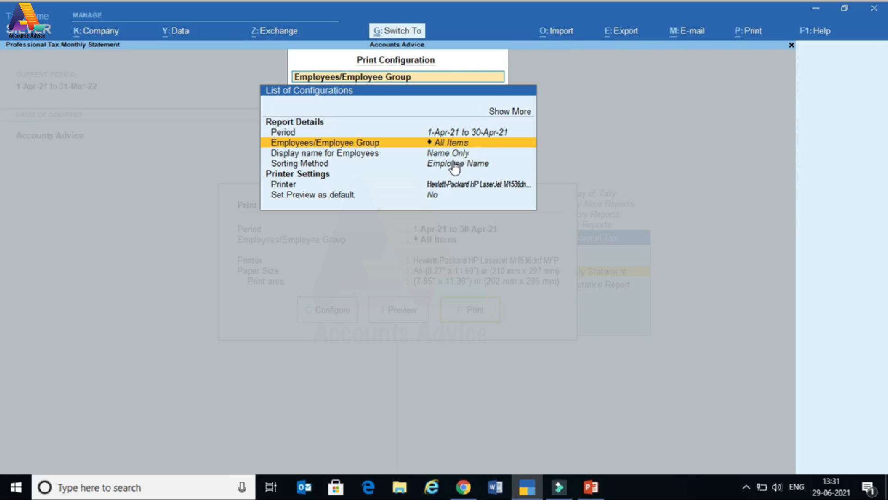
pyautogui.hotkey('ctrl', 'a')
# Preview the professional tax monthly statement enlarged, check each employee's gross wages and tax value, and close the statement
pyautogui.click(404, 317)
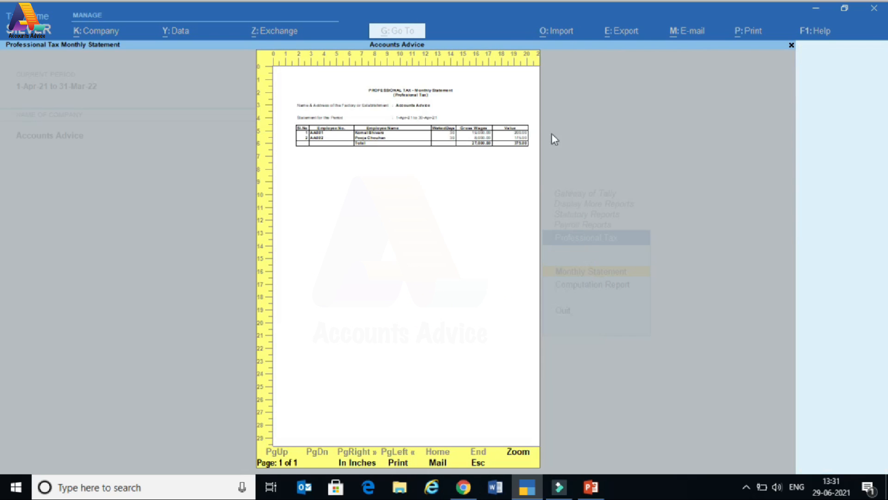
pyautogui.click(520, 454)
pyautogui.click(175, 231)
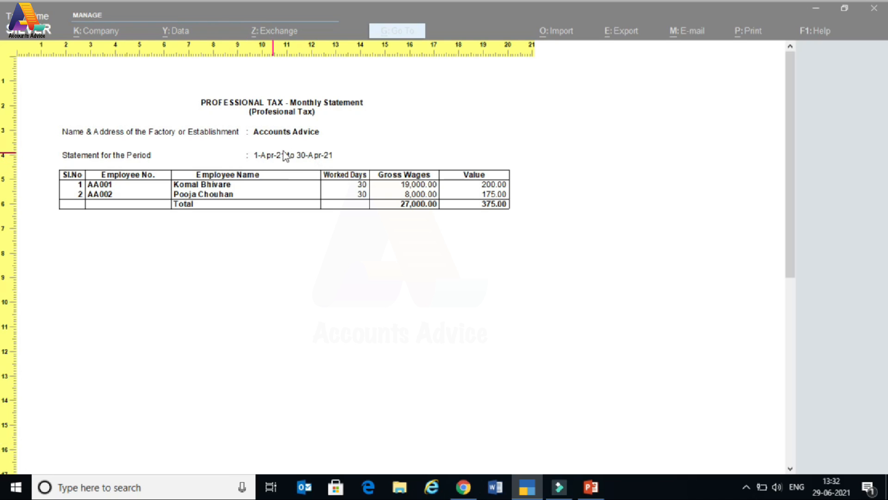
pyautogui.click(334, 244)
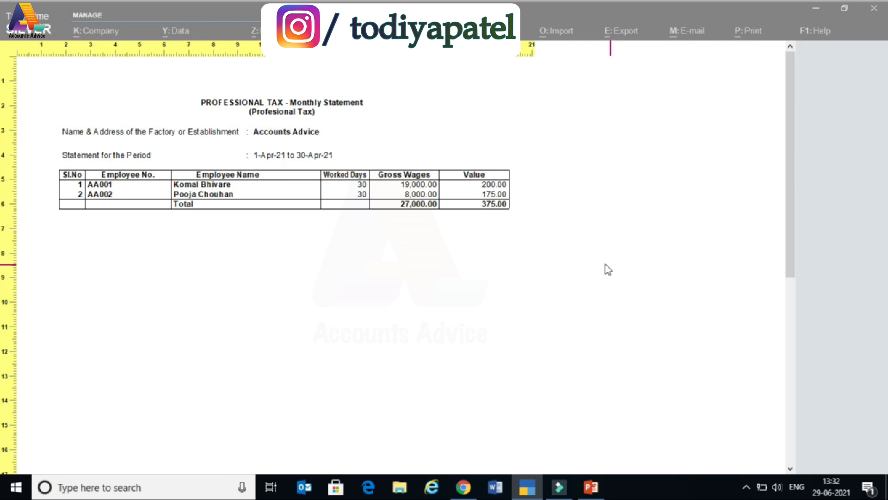
pyautogui.press('Escape')
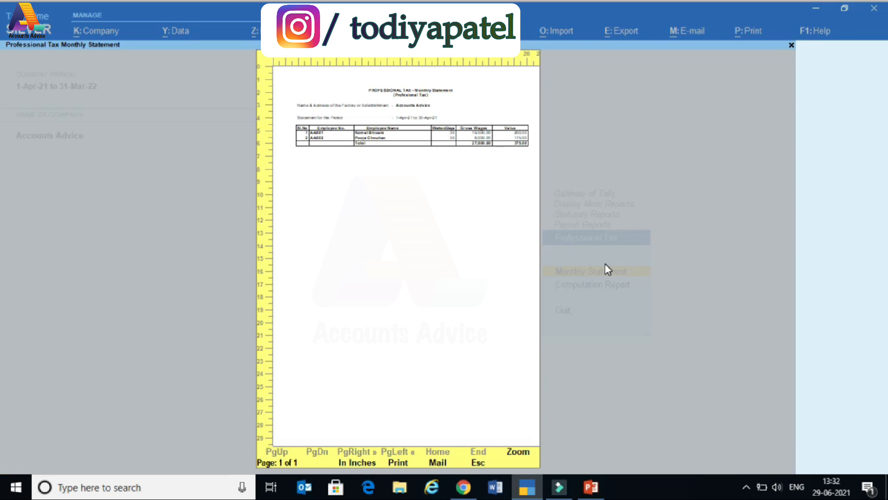
pyautogui.press('Escape')
pyautogui.press('Escape')
pyautogui.press('Escape')
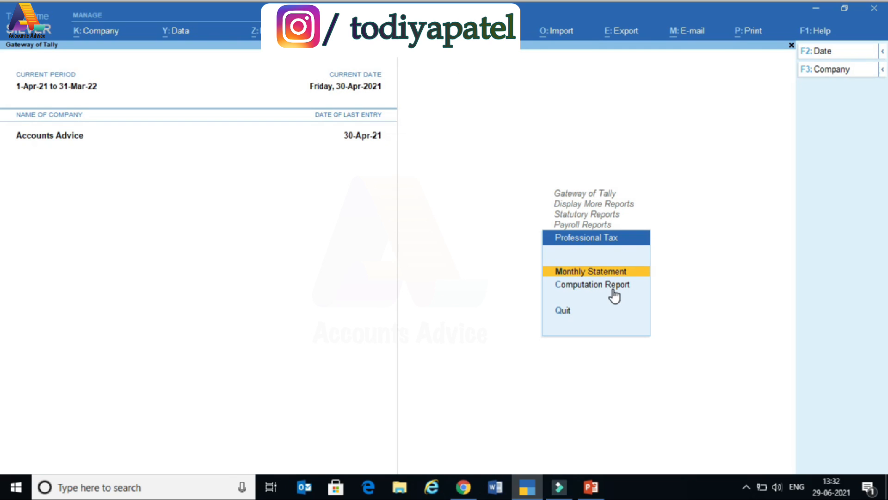
pyautogui.press('Escape')
# Preview the Profesional Tax ledger's computation report enlarged and examine its salary slabs, tax rates, total deducted and employer declaration
pyautogui.click(612, 289)
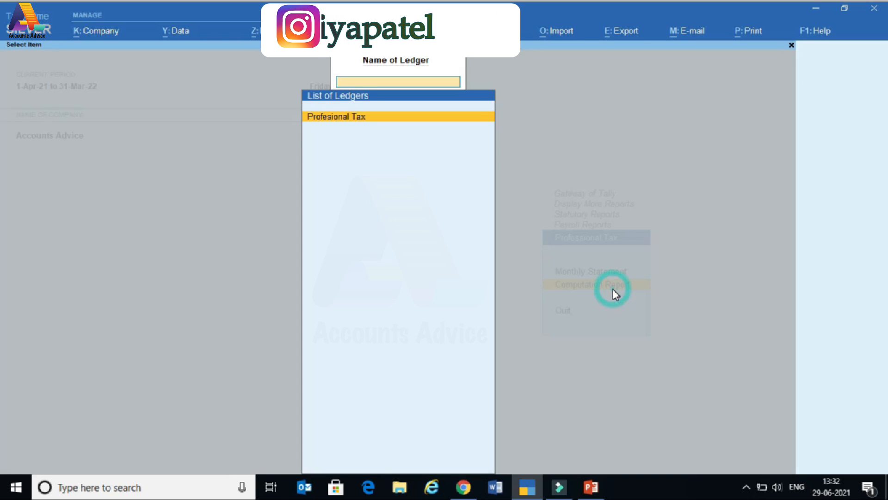
pyautogui.press('Escape')
pyautogui.click(614, 290)
pyautogui.press('Return')
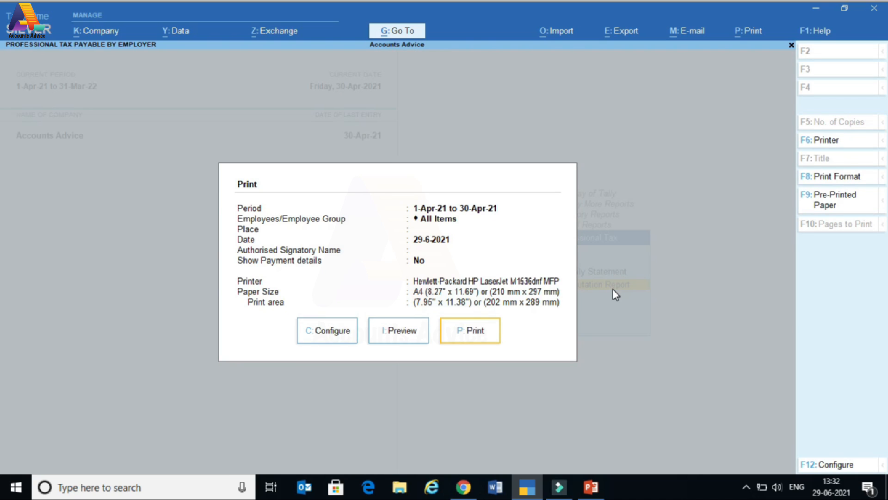
pyautogui.click(401, 336)
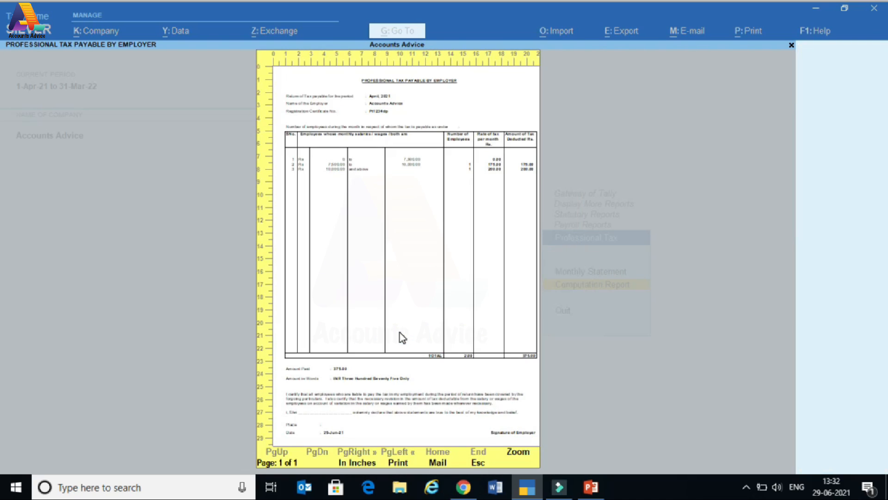
pyautogui.click(521, 453)
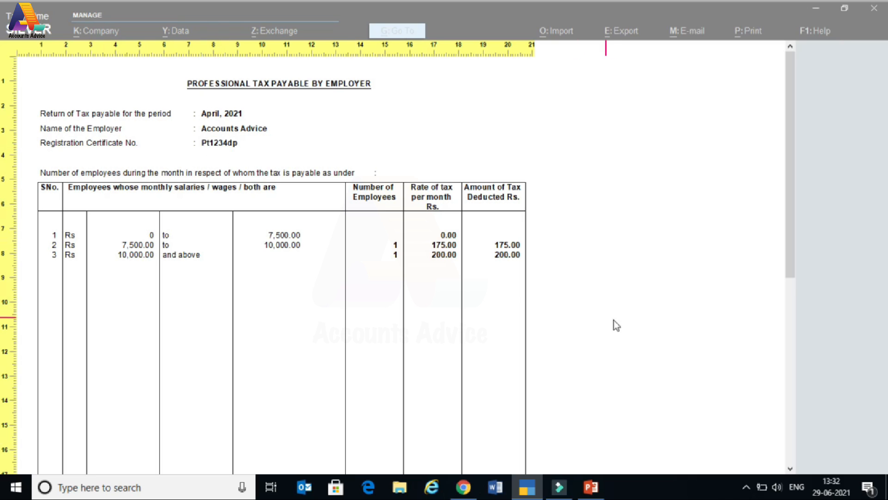
pyautogui.scroll(-1, 614, 321)
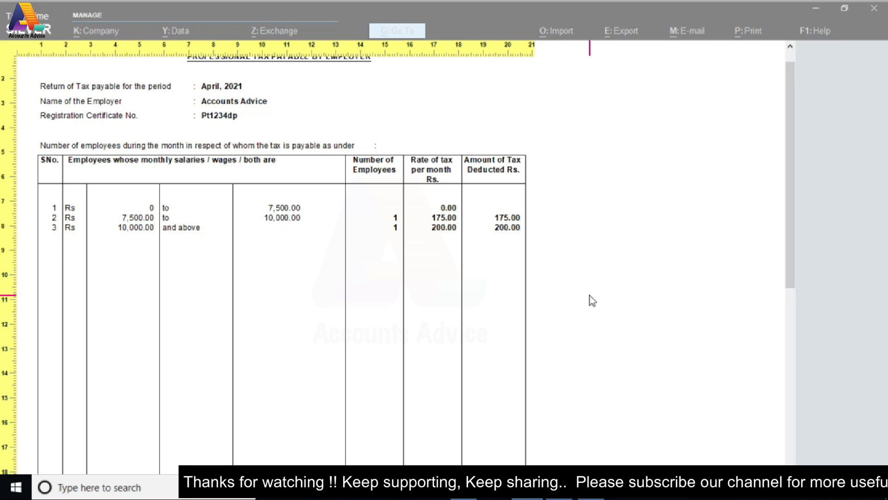
pyautogui.scroll(-2, 589, 296)
pyautogui.scroll(-10, 590, 293)
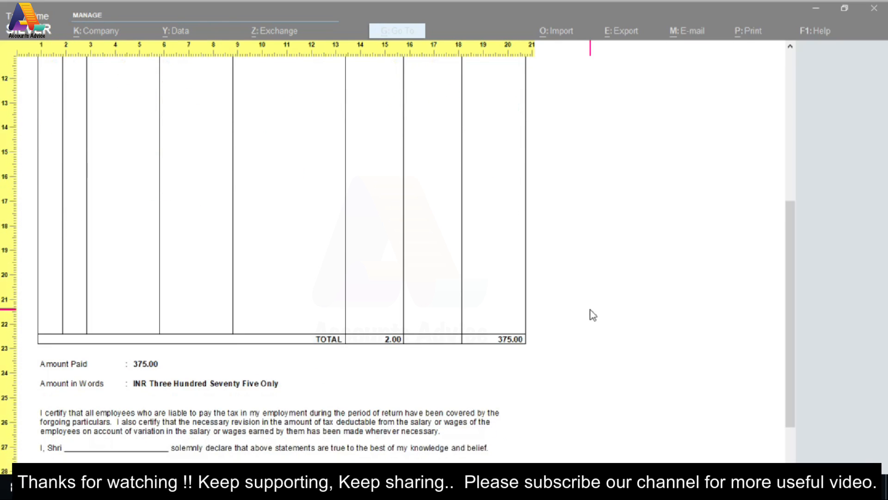
pyautogui.scroll(-1, 591, 310)
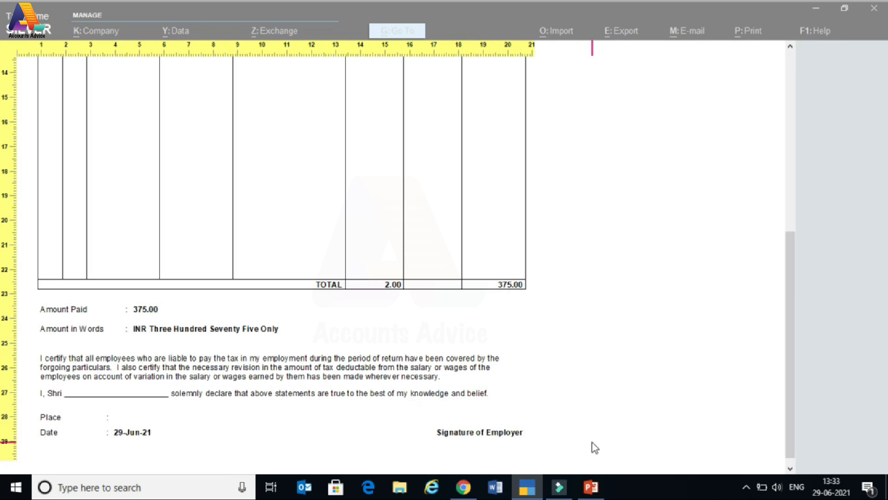
# Close the computation report and leave the statutory payroll reports, returning to Display More Reports
pyautogui.click(536, 438)
pyautogui.press('Escape')
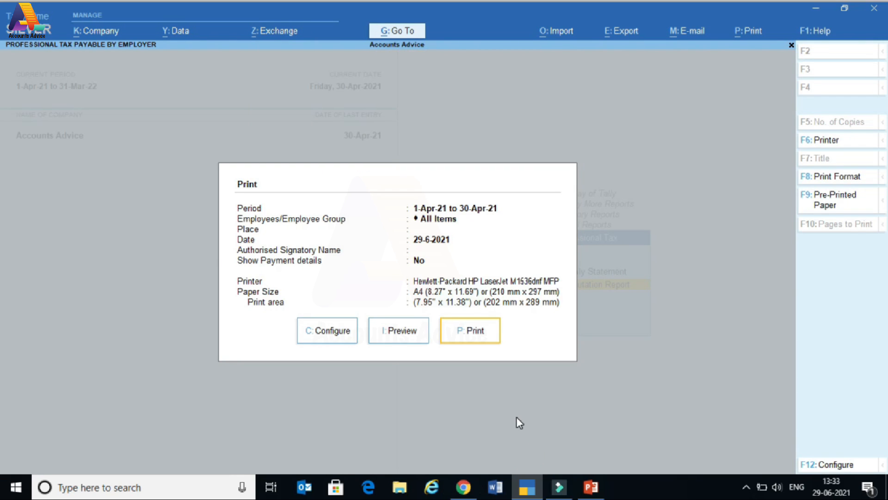
pyautogui.press('Escape')
pyautogui.press('Escape')
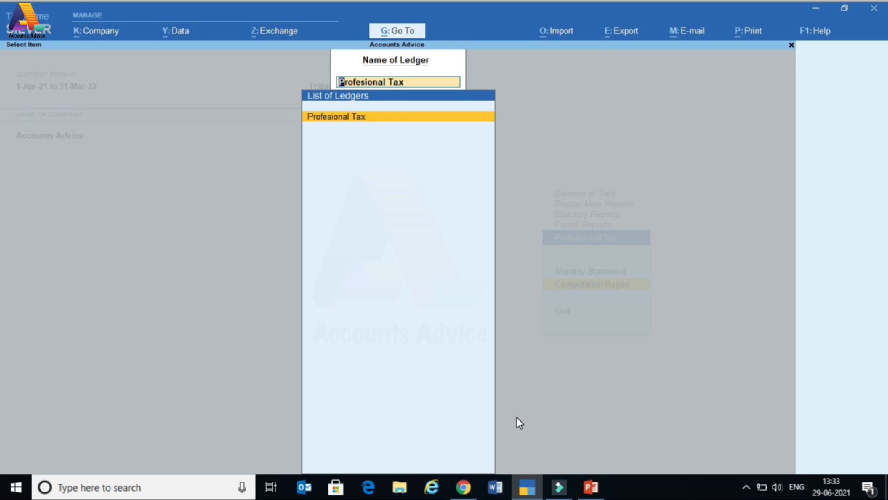
pyautogui.press('BackSpace')
pyautogui.press('Escape')
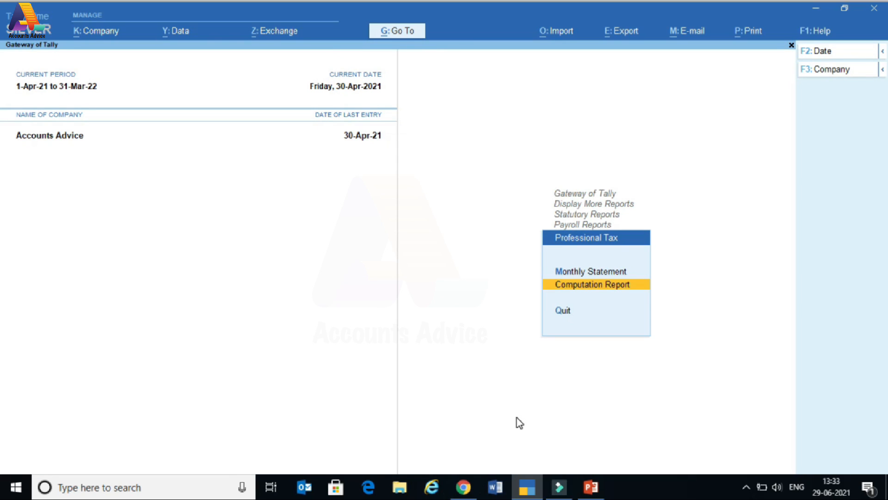
pyautogui.press('Escape')
pyautogui.press('Escape')
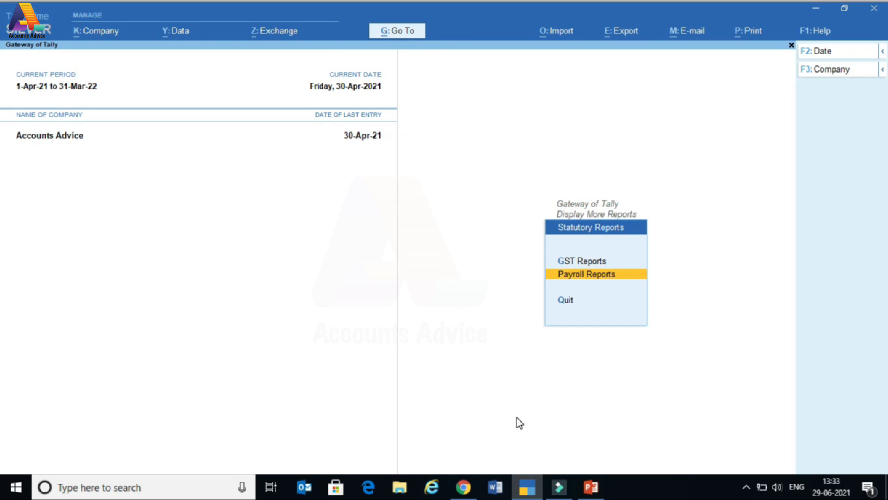
pyautogui.press('Escape')
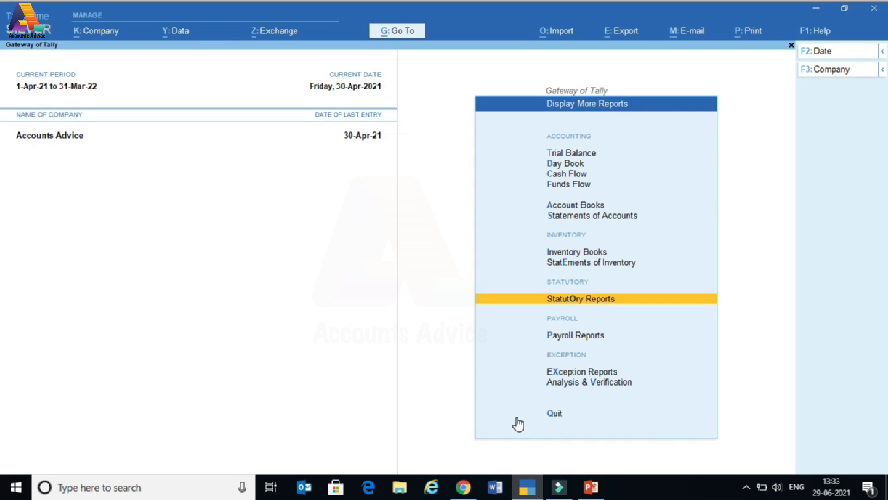